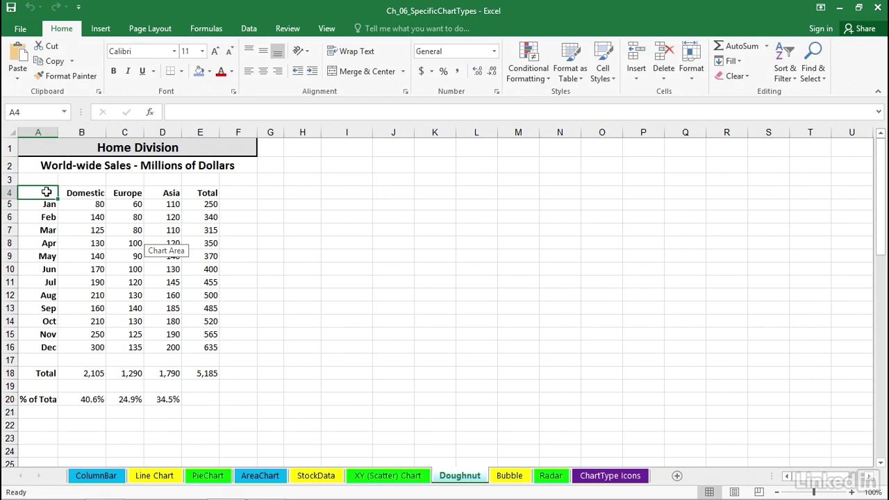
Step: Insert a 3-D Pie chart from the monthly sales range A4:D16
{"action": "left_click_drag", "start_coordinate": [45, 193], "coordinate": [160, 345]}
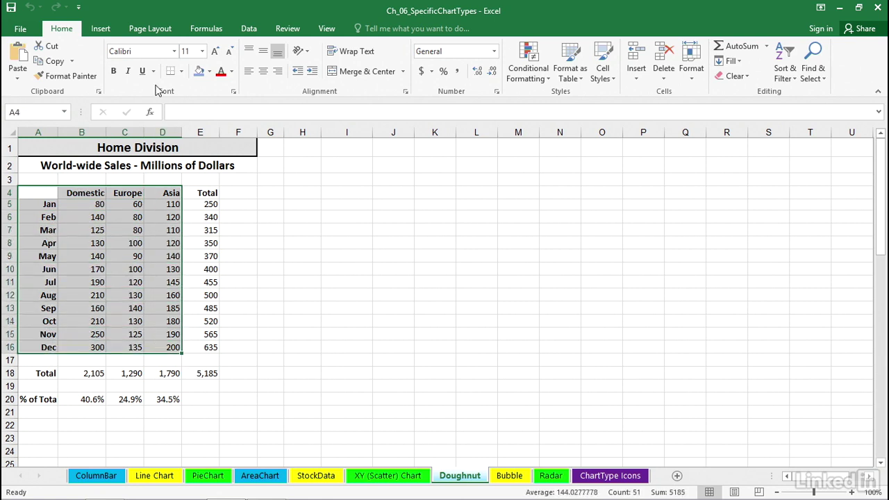
{"action": "left_click", "coordinate": [101, 29]}
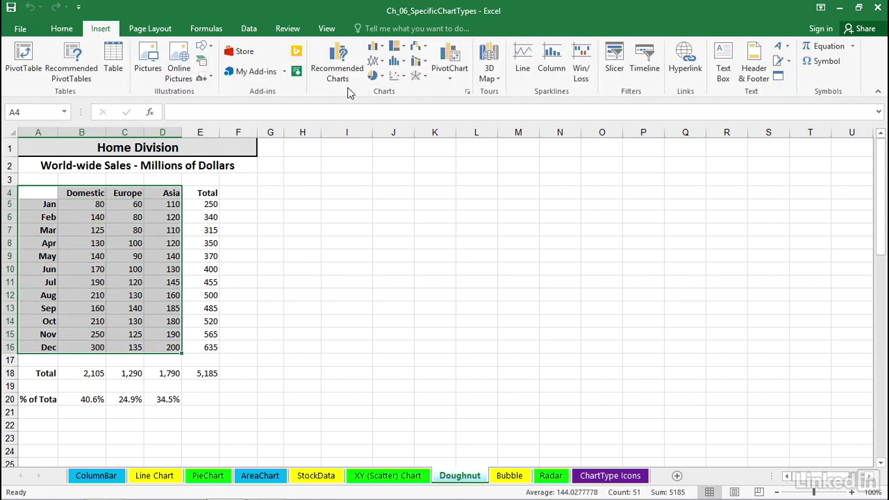
{"action": "left_click", "coordinate": [383, 77]}
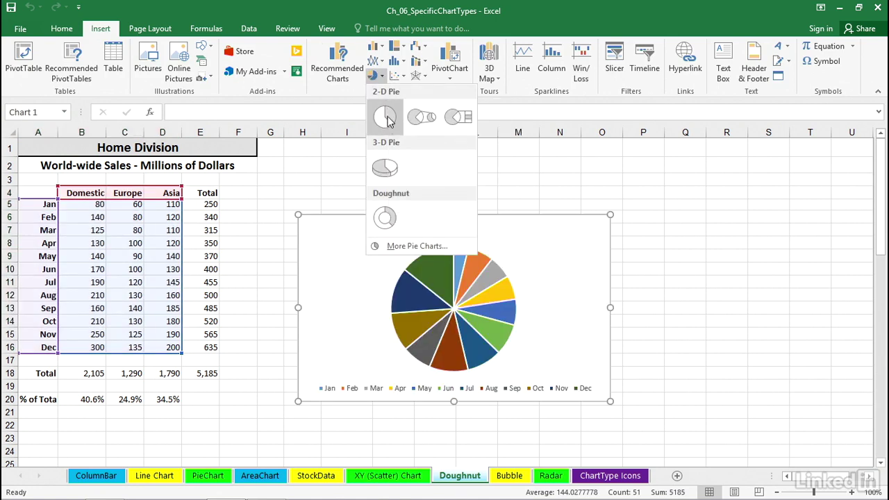
{"action": "left_click", "coordinate": [383, 170]}
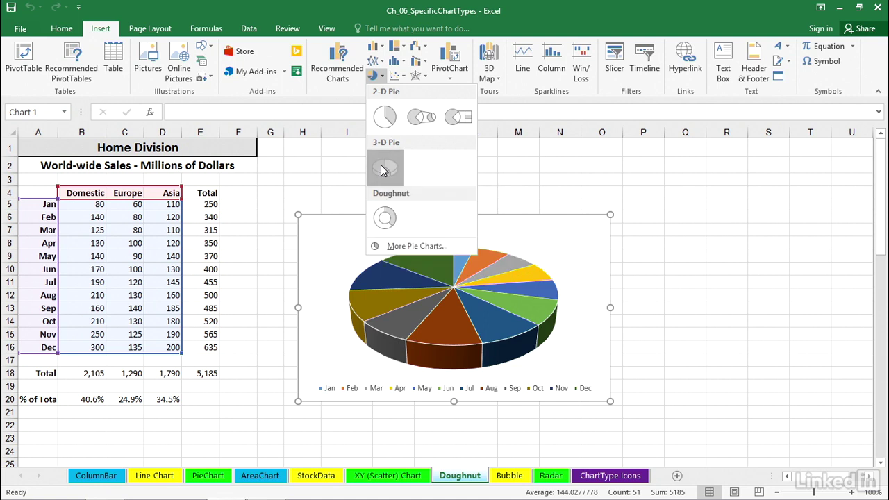
{"action": "left_click", "coordinate": [383, 169]}
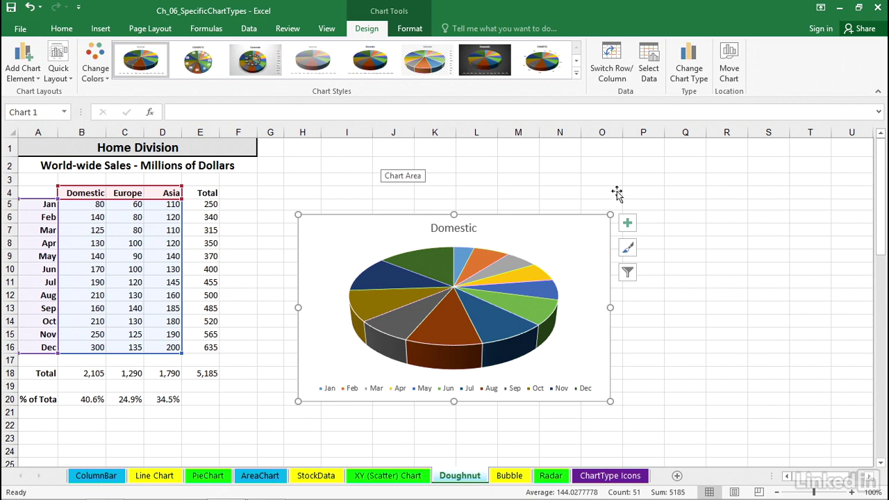
{"action": "left_click", "coordinate": [690, 64]}
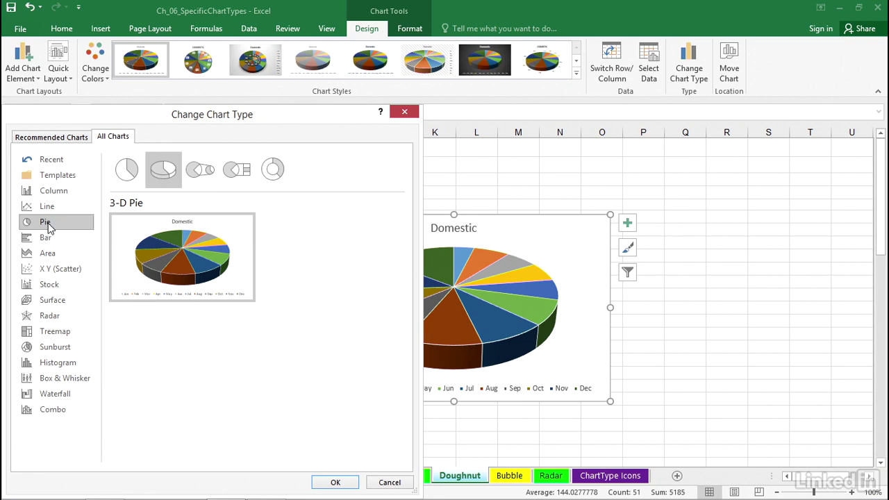
{"action": "left_click", "coordinate": [406, 111]}
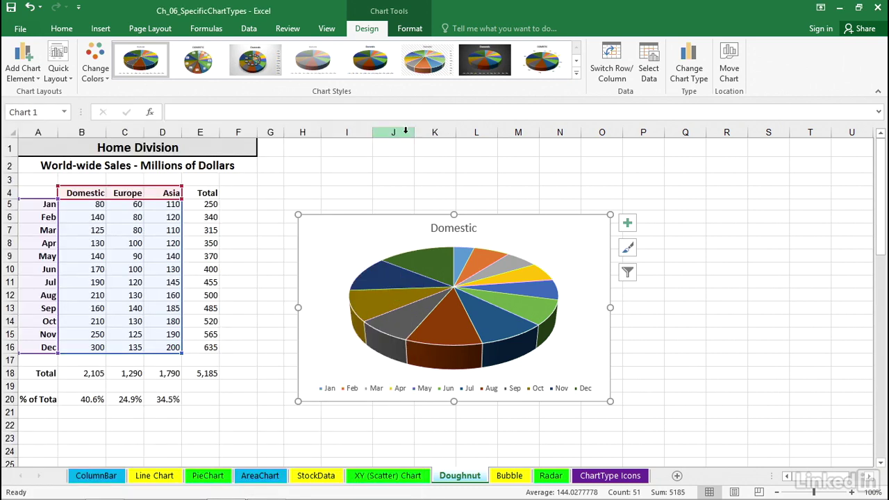
Step: Change the chart to a Doughnut, move it up-left beside the table and enlarge it
{"action": "left_click", "coordinate": [100, 29]}
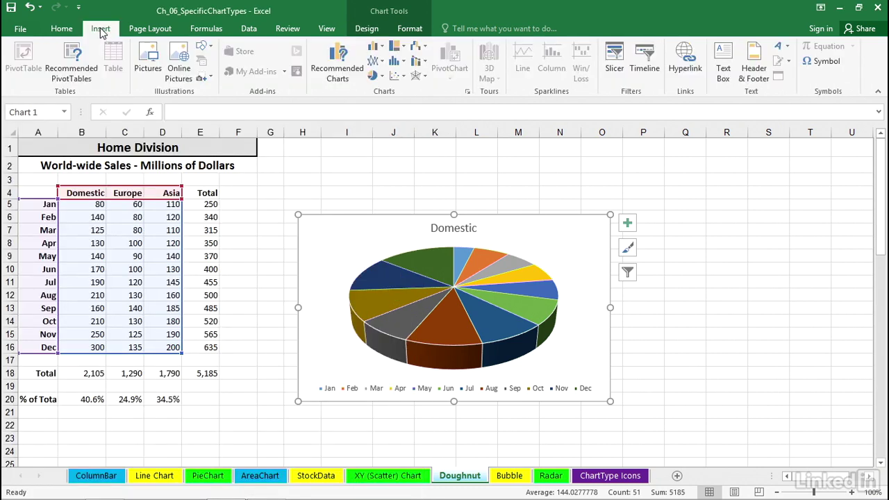
{"action": "left_click", "coordinate": [375, 75]}
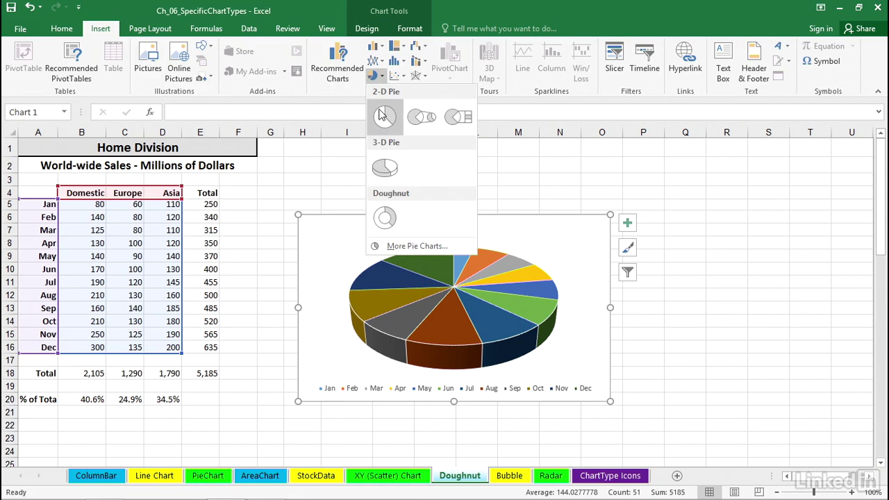
{"action": "left_click", "coordinate": [386, 217]}
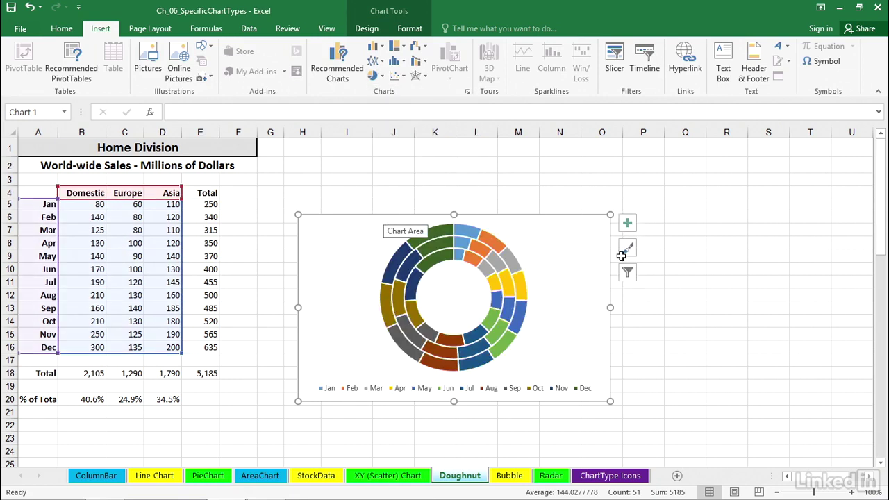
{"action": "left_click_drag", "start_coordinate": [563, 236], "coordinate": [512, 200]}
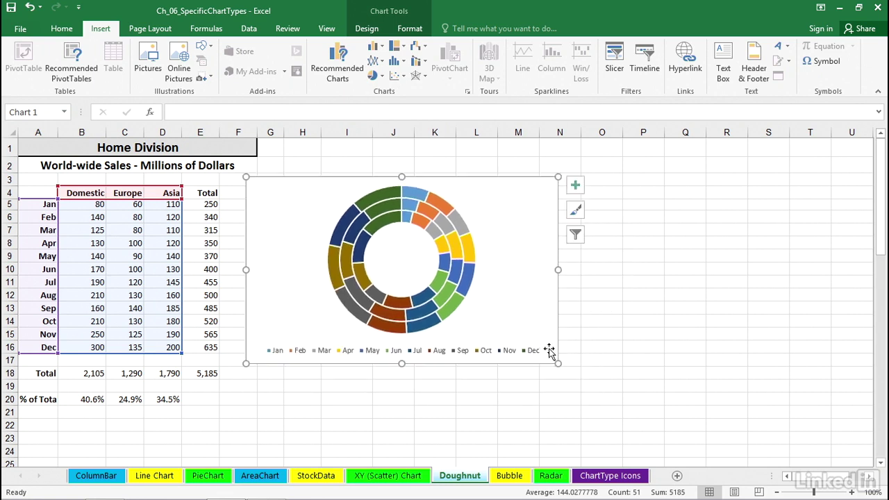
{"action": "left_click_drag", "start_coordinate": [560, 365], "coordinate": [612, 413]}
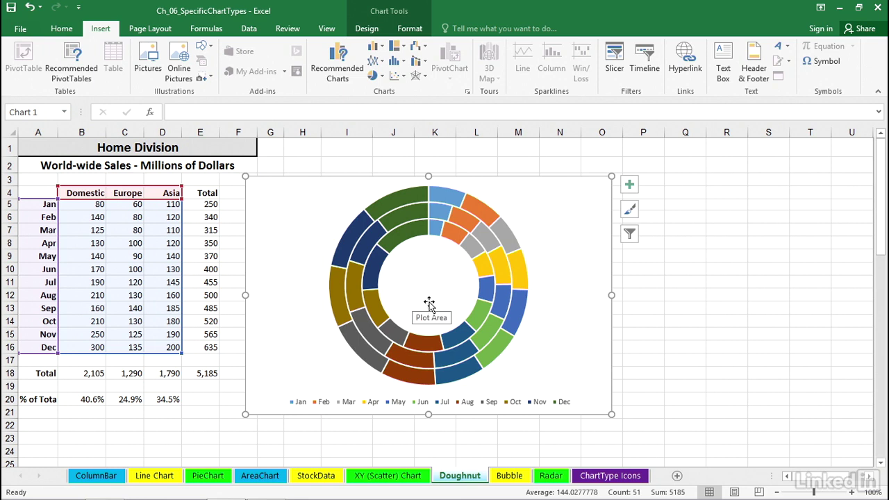
Step: Set the doughnut's Doughnut Hole Size to 10% in Format Data Point
{"action": "left_click", "coordinate": [471, 251]}
{"action": "double_click", "coordinate": [471, 251]}
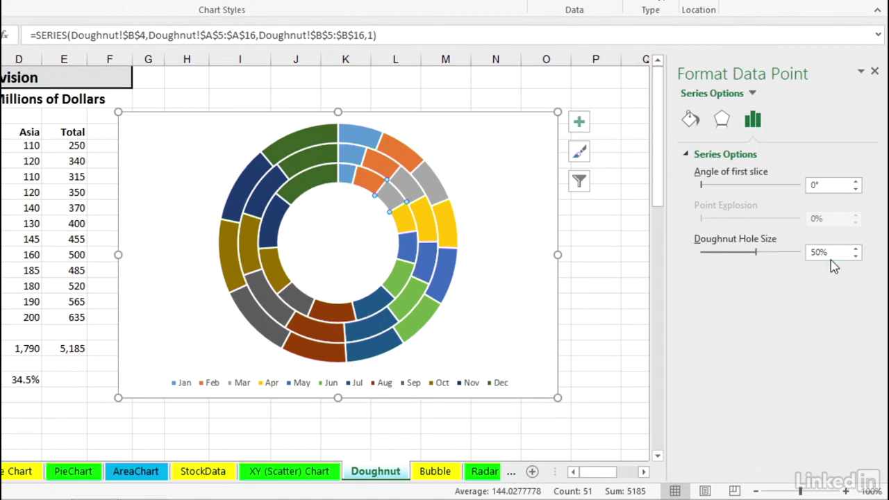
{"action": "left_click", "coordinate": [856, 256]}
{"action": "left_click", "coordinate": [856, 257]}
{"action": "left_click", "coordinate": [856, 256]}
{"action": "left_click", "coordinate": [856, 257]}
{"action": "left_click", "coordinate": [856, 256]}
{"action": "left_click", "coordinate": [856, 256]}
{"action": "left_click", "coordinate": [856, 256]}
{"action": "left_click", "coordinate": [856, 257]}
{"action": "left_click", "coordinate": [856, 256]}
{"action": "left_click_drag", "start_coordinate": [837, 253], "coordinate": [808, 255]}
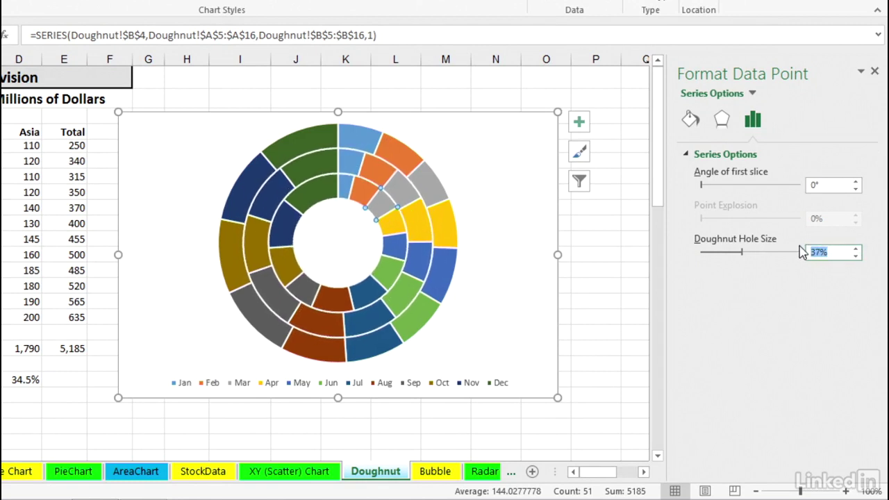
{"action": "type", "text": "10"}
{"action": "key", "text": "Return"}
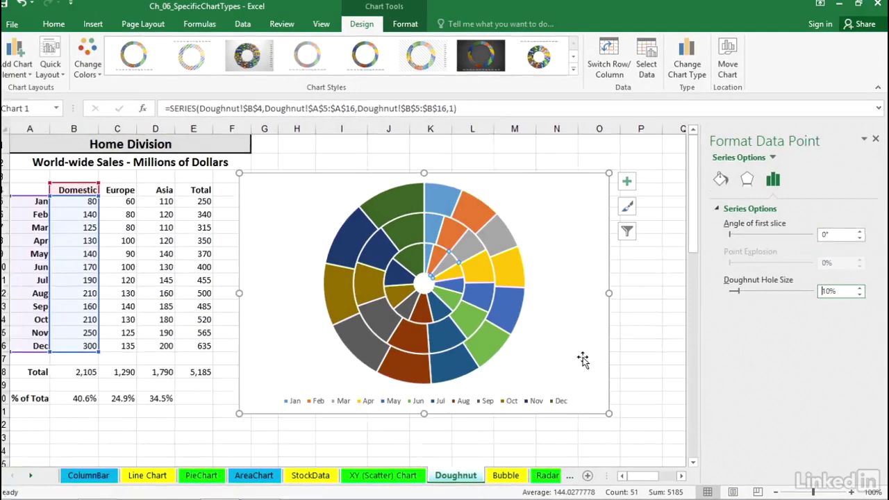
Step: Resize the chart's data range to B5:C16, plotting Domestic and Europe for Jan–Dec
{"action": "left_click", "coordinate": [525, 332]}
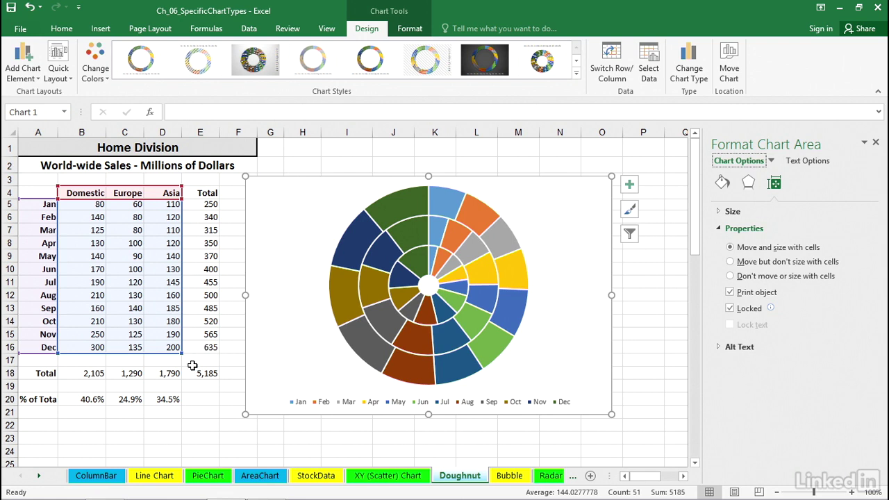
{"action": "left_click_drag", "start_coordinate": [183, 356], "coordinate": [180, 354]}
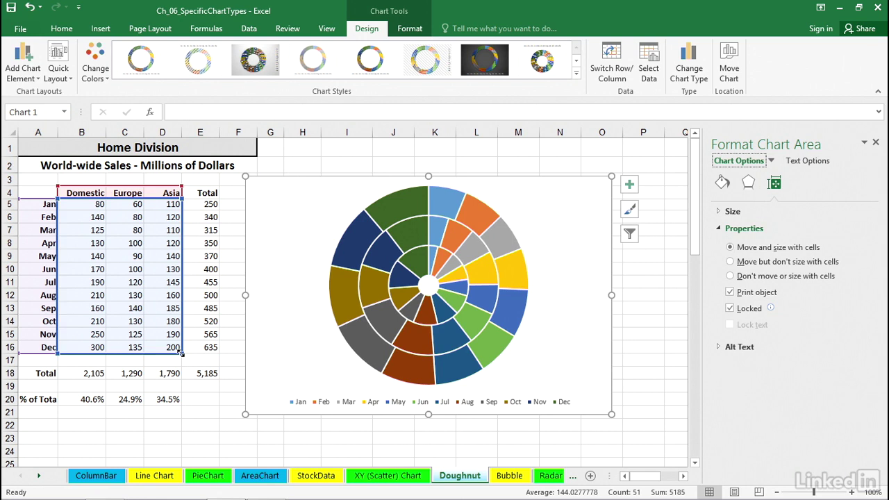
{"action": "left_click_drag", "start_coordinate": [180, 353], "coordinate": [178, 271]}
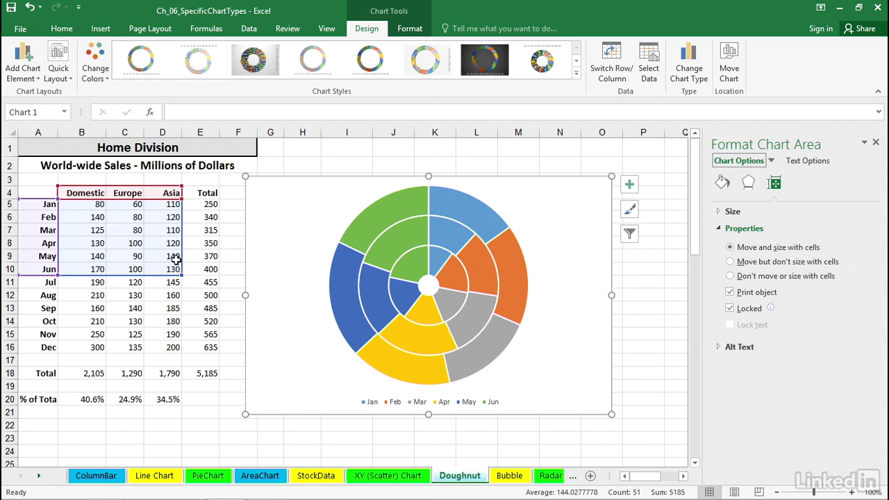
{"action": "left_click_drag", "start_coordinate": [182, 274], "coordinate": [179, 271]}
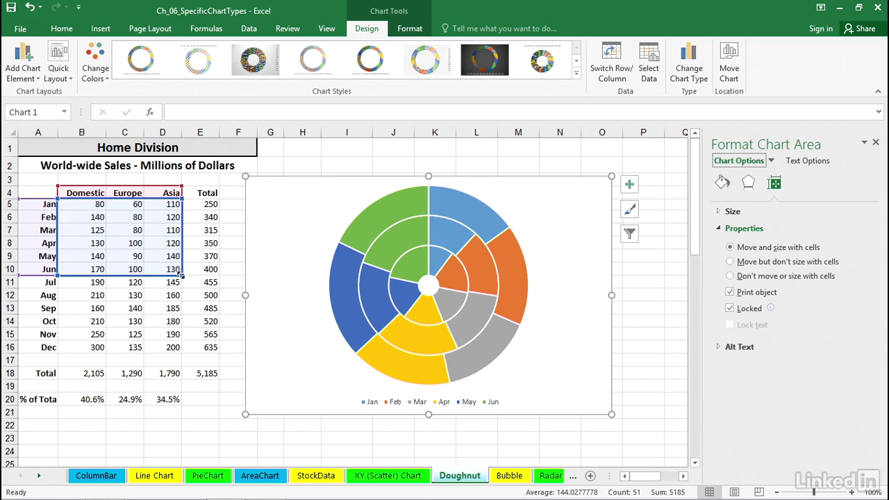
{"action": "left_click_drag", "start_coordinate": [179, 275], "coordinate": [134, 348]}
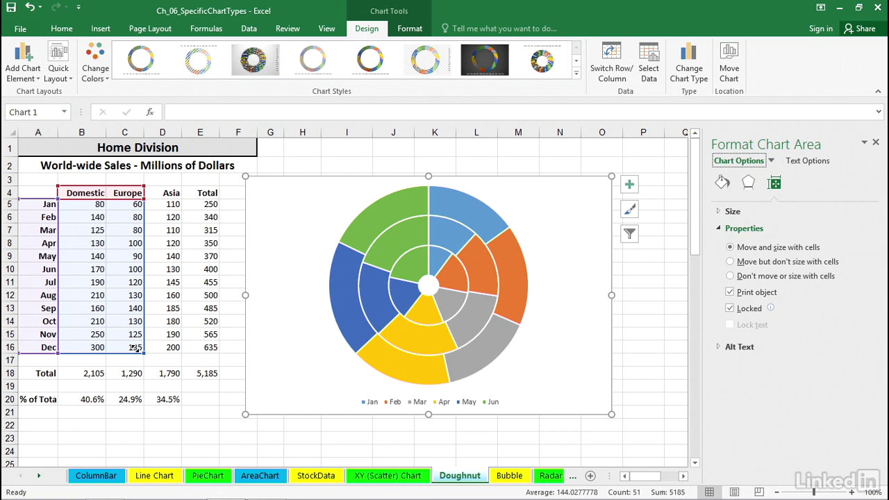
{"action": "left_click_drag", "start_coordinate": [135, 349], "coordinate": [132, 348]}
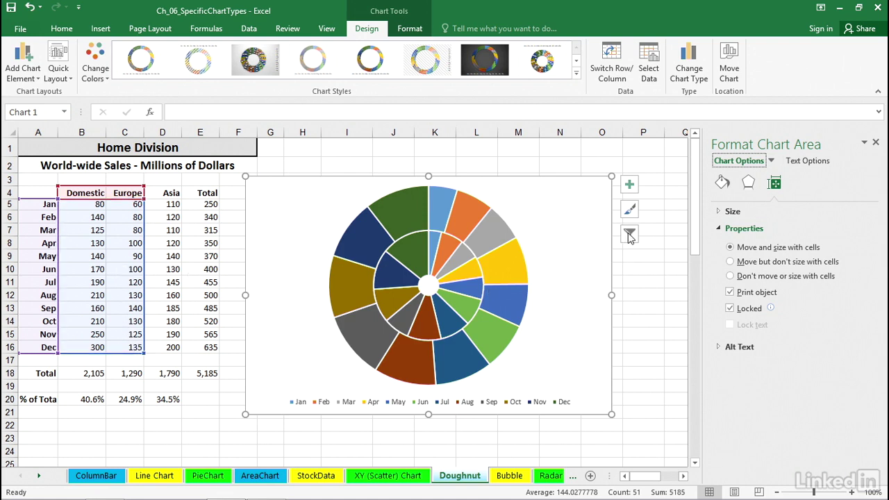
Step: Turn on doughnut data labels and open Format Data Labels via More Options
{"action": "left_click", "coordinate": [629, 186]}
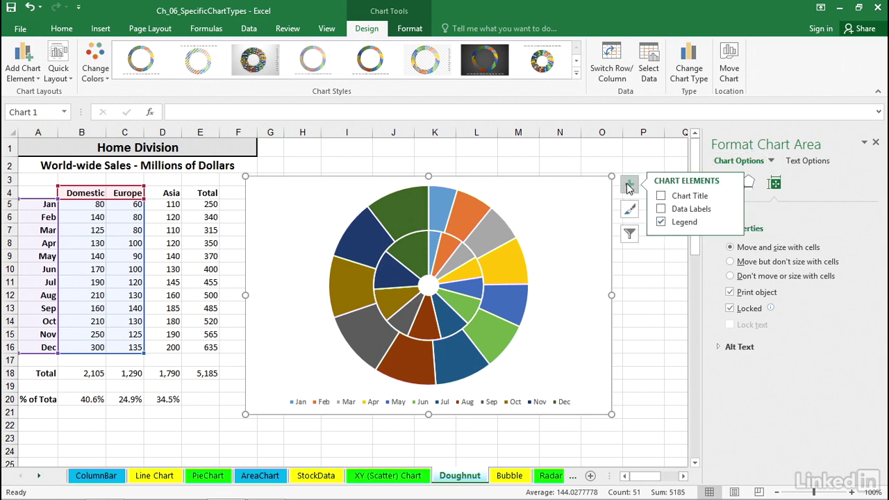
{"action": "left_click", "coordinate": [661, 210]}
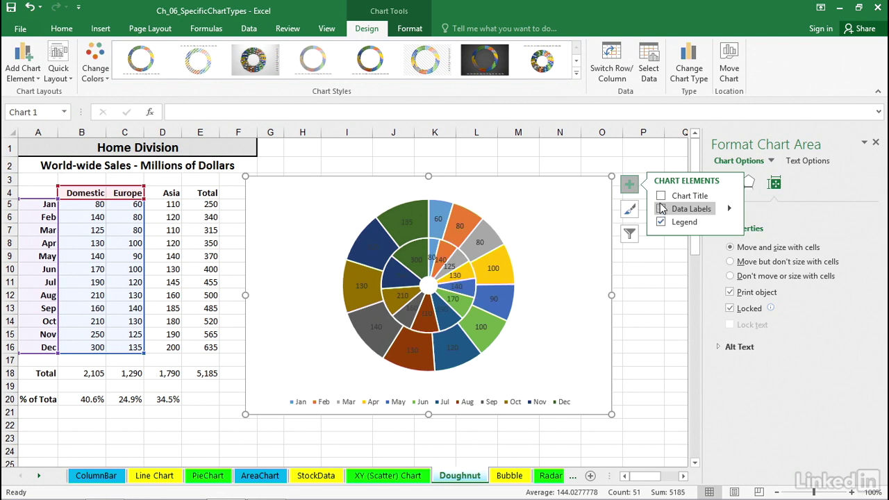
{"action": "left_click", "coordinate": [660, 208]}
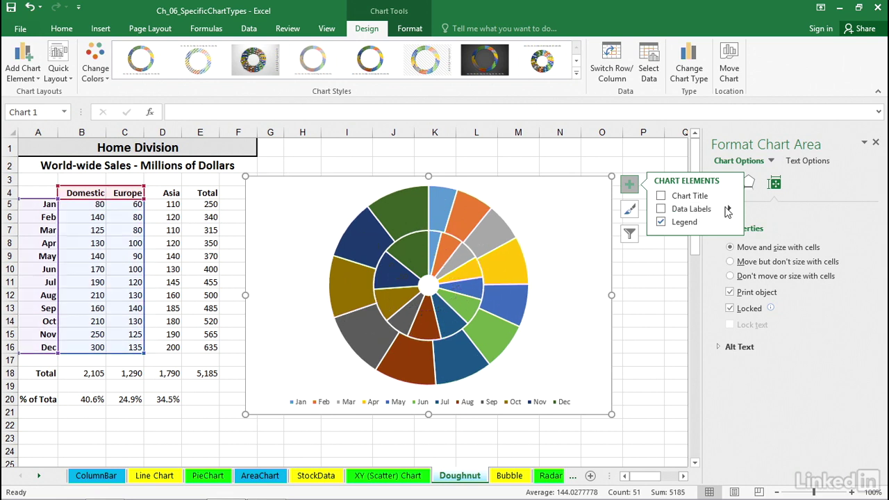
{"action": "left_click", "coordinate": [728, 209]}
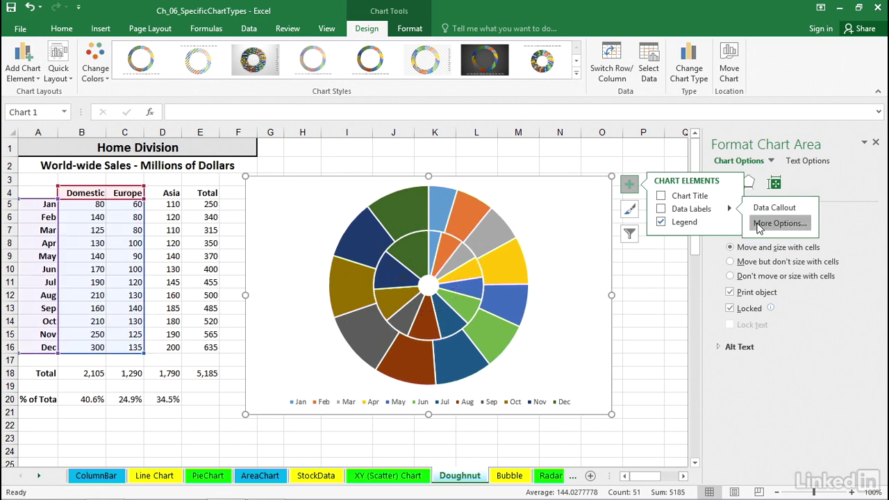
{"action": "left_click", "coordinate": [771, 223]}
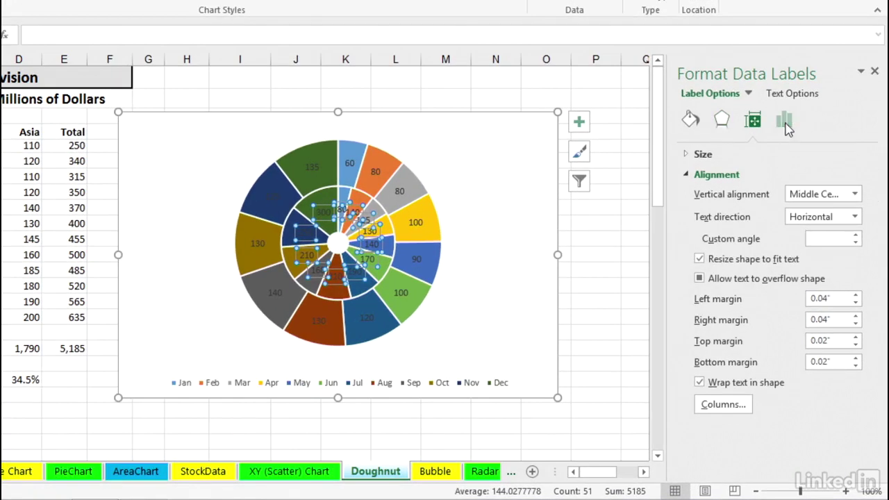
Step: Reopen Format Data Labels through Chart Elements and show the Label Options content settings
{"action": "left_click", "coordinate": [785, 122]}
{"action": "left_click", "coordinate": [687, 155]}
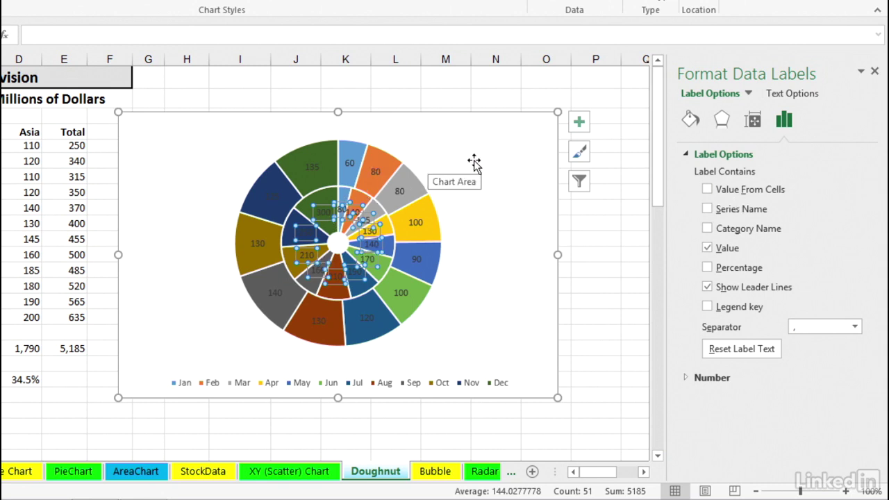
{"action": "left_click", "coordinate": [509, 143]}
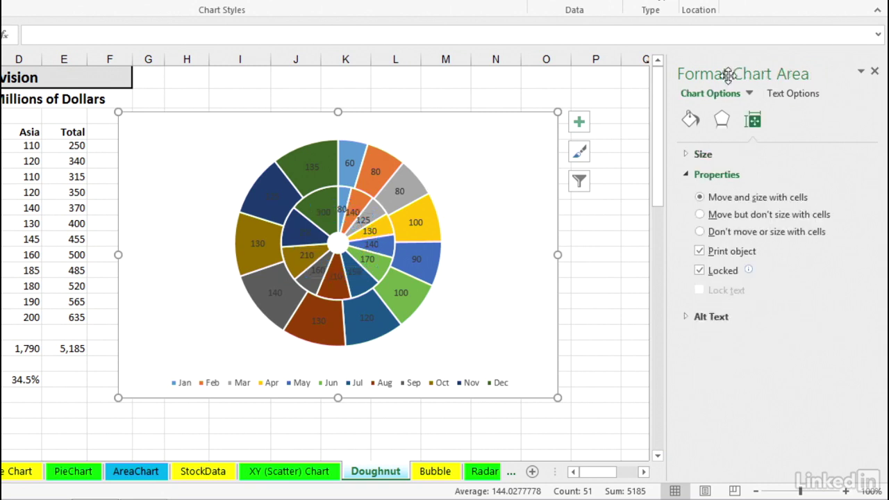
{"action": "left_click", "coordinate": [579, 123]}
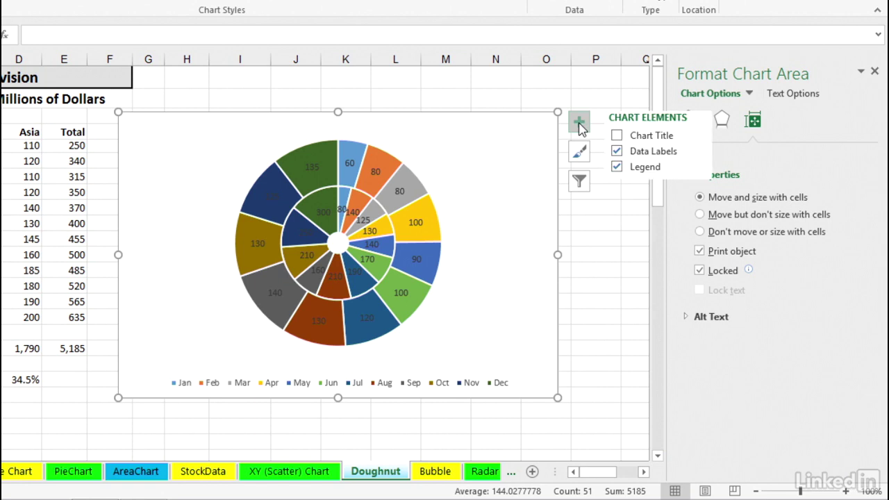
{"action": "left_click", "coordinate": [701, 152]}
{"action": "left_click", "coordinate": [747, 167]}
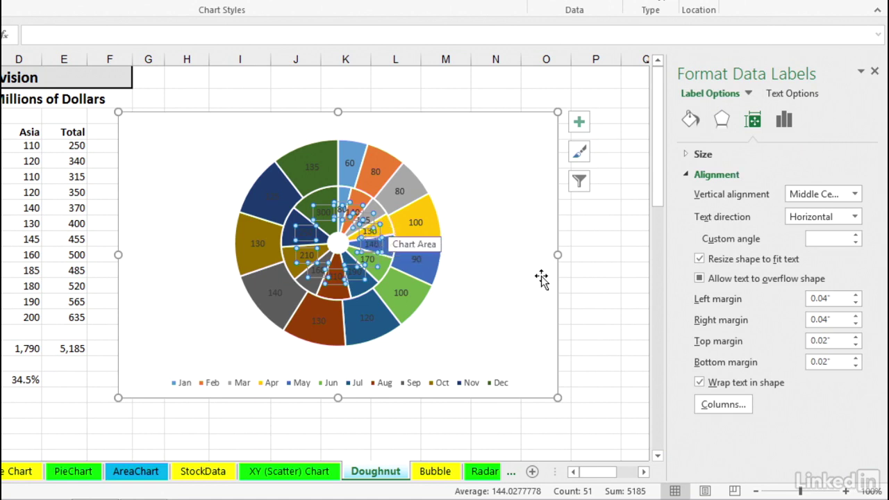
{"action": "left_click", "coordinate": [785, 121]}
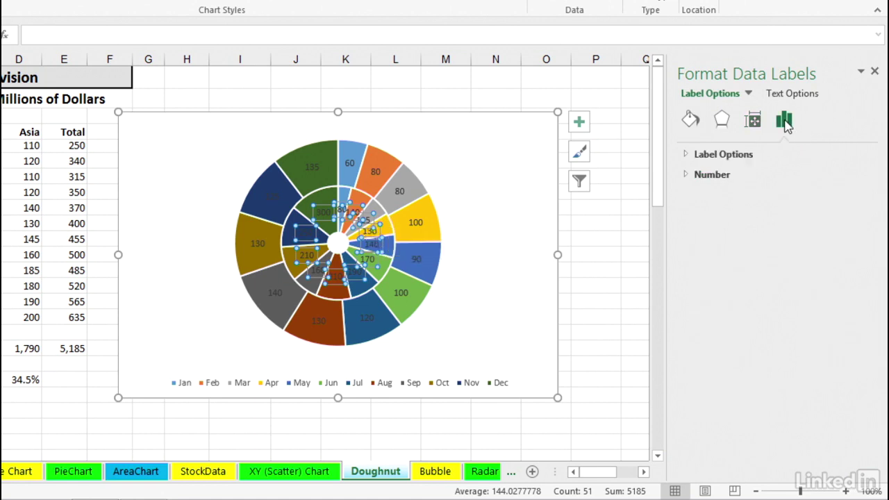
Step: Add Series Name to the inner Domestic ring labels and enlarge the chart
{"action": "left_click", "coordinate": [687, 154]}
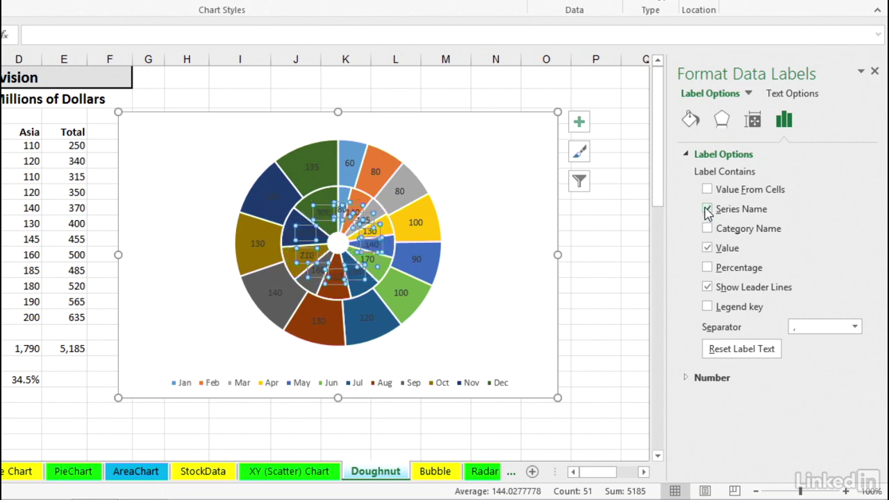
{"action": "left_click", "coordinate": [531, 358]}
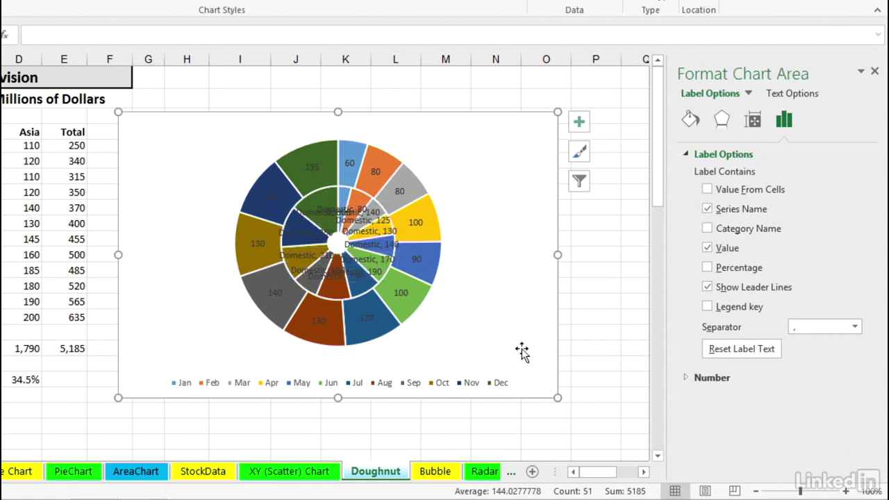
{"action": "left_click_drag", "start_coordinate": [557, 397], "coordinate": [596, 452]}
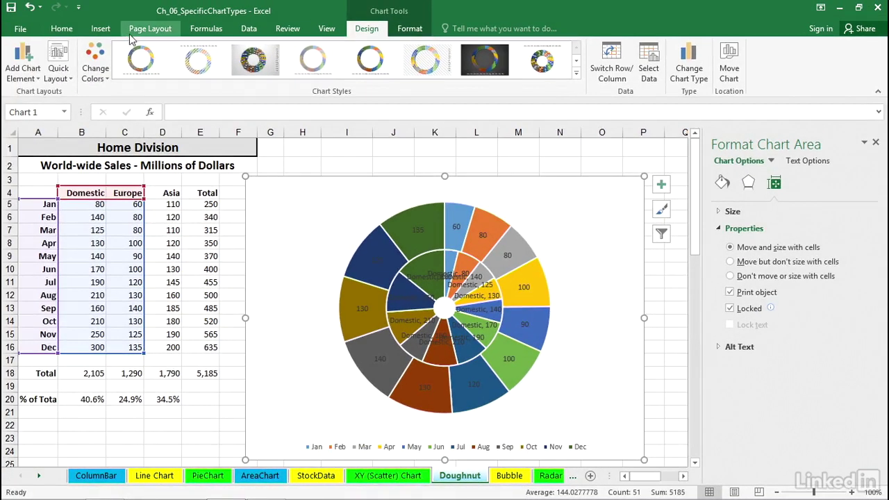
Step: Add a text box reading 'Inner Ring Domestic' in the doughnut chart's upper right
{"action": "left_click", "coordinate": [403, 31]}
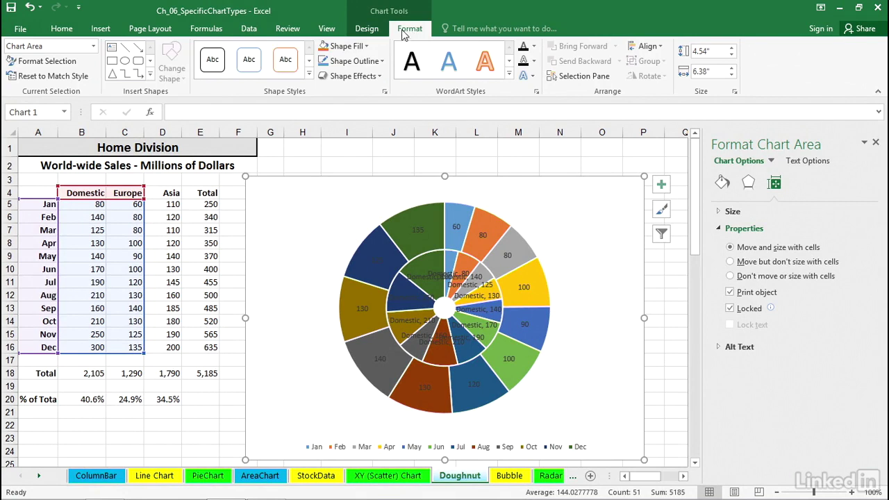
{"action": "left_click", "coordinate": [113, 50]}
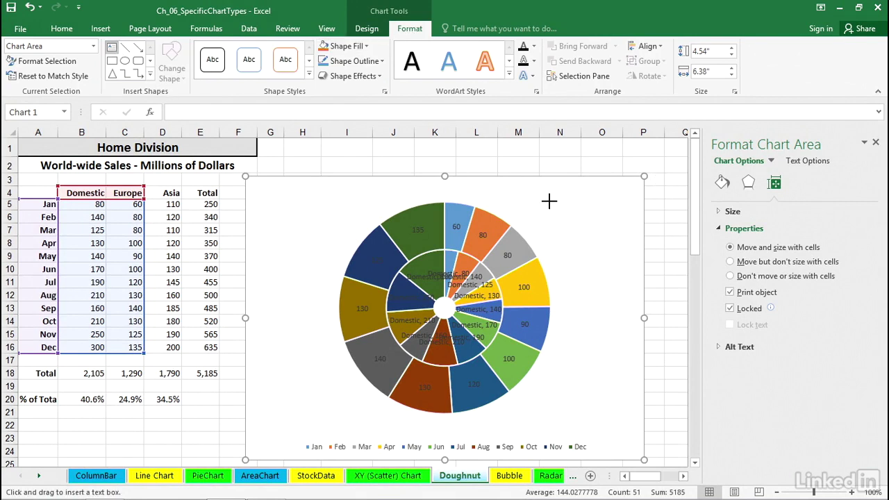
{"action": "left_click_drag", "start_coordinate": [550, 196], "coordinate": [607, 234]}
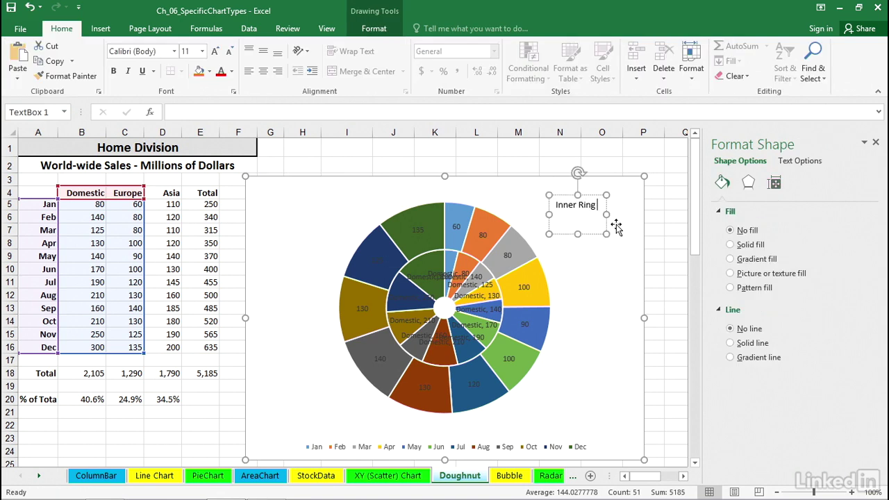
{"action": "type", "text": "Inner Ring Domestic"}
{"action": "left_click", "coordinate": [579, 259]}
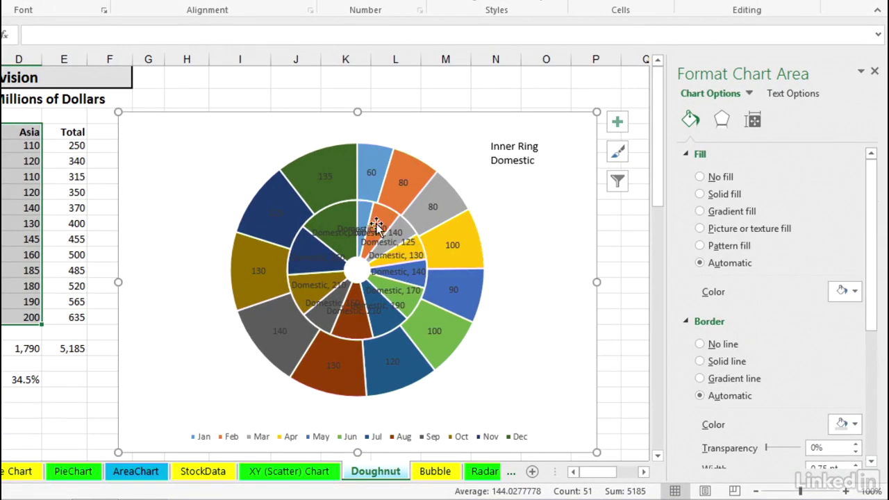
Step: Change inner-ring labels from Series Name to Percentage, showing value and percent like '210, 10%'
{"action": "left_click", "coordinate": [381, 230]}
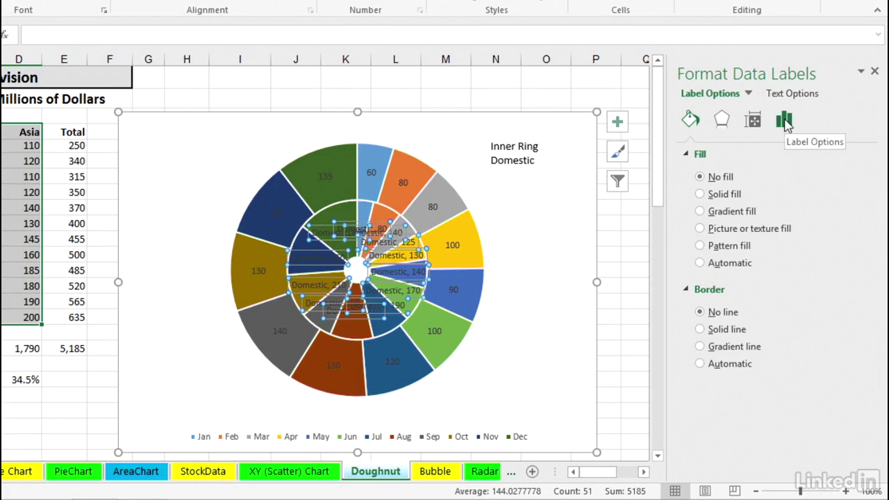
{"action": "left_click", "coordinate": [785, 122]}
{"action": "left_click", "coordinate": [687, 155]}
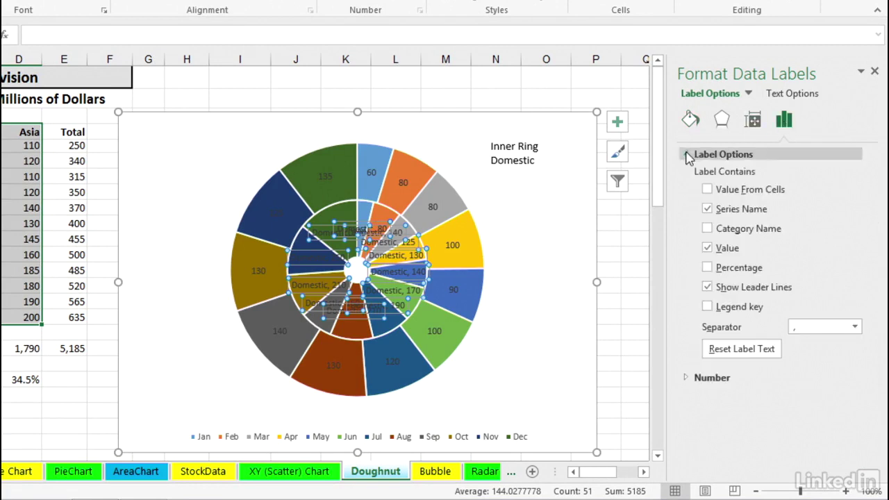
{"action": "left_click", "coordinate": [708, 209]}
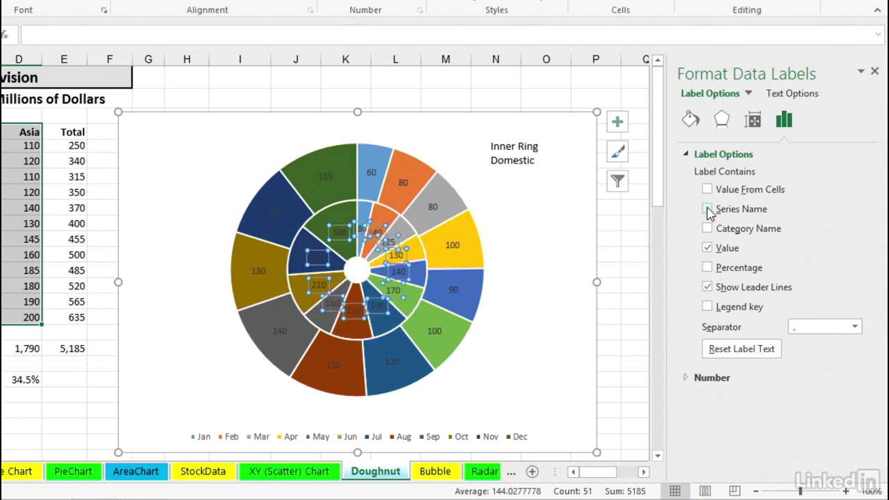
{"action": "left_click", "coordinate": [708, 267]}
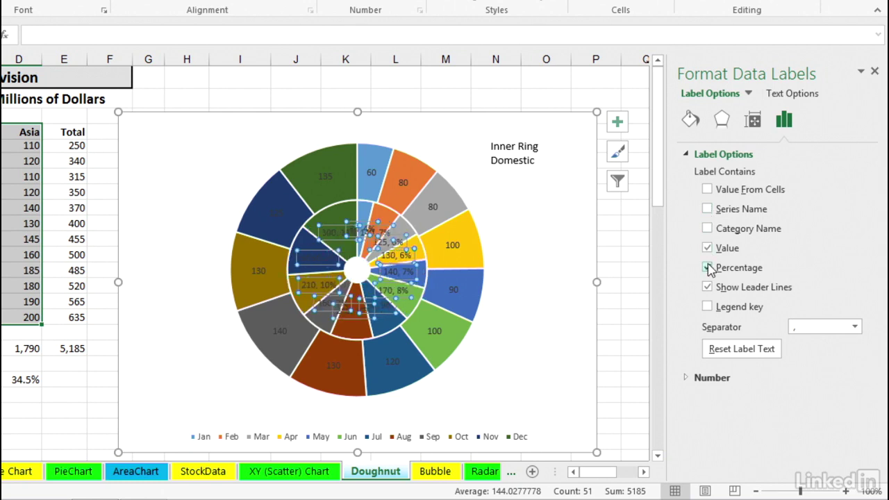
{"action": "left_click", "coordinate": [535, 247]}
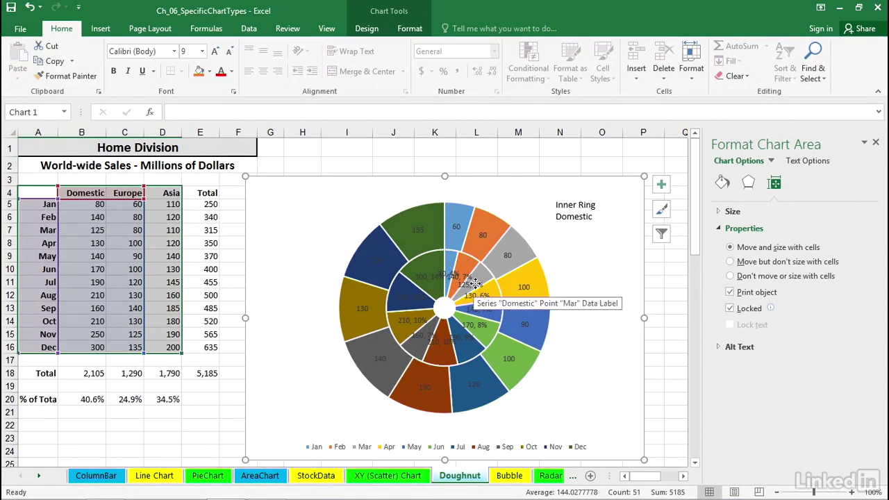
Step: Set the inner Domestic ring labels' font colour to White
{"action": "left_click", "coordinate": [476, 283]}
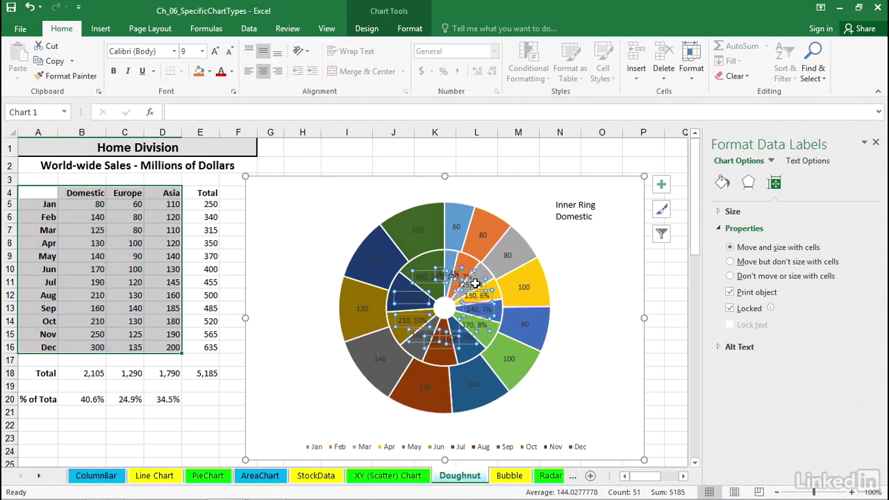
{"action": "left_click", "coordinate": [232, 73]}
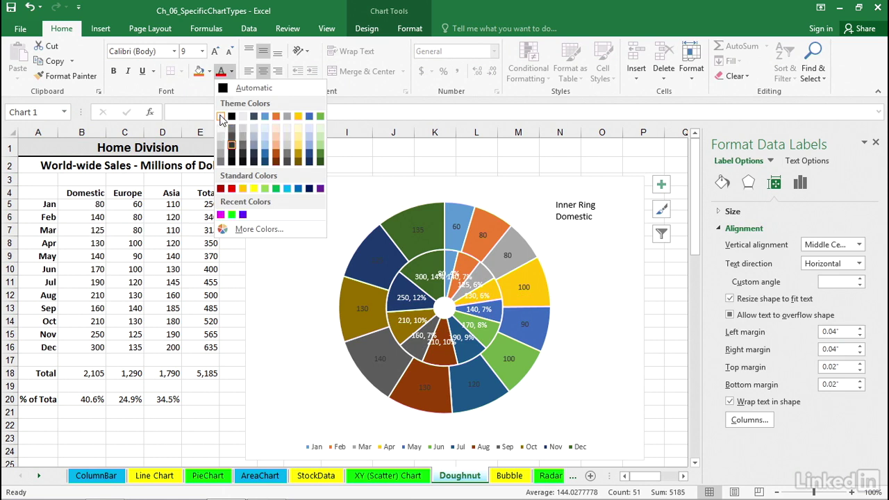
{"action": "left_click", "coordinate": [237, 125]}
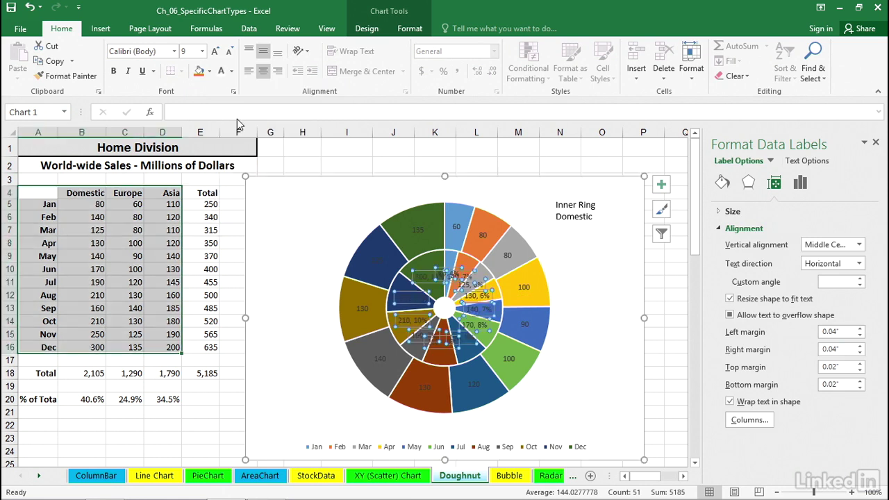
{"action": "left_click", "coordinate": [490, 194]}
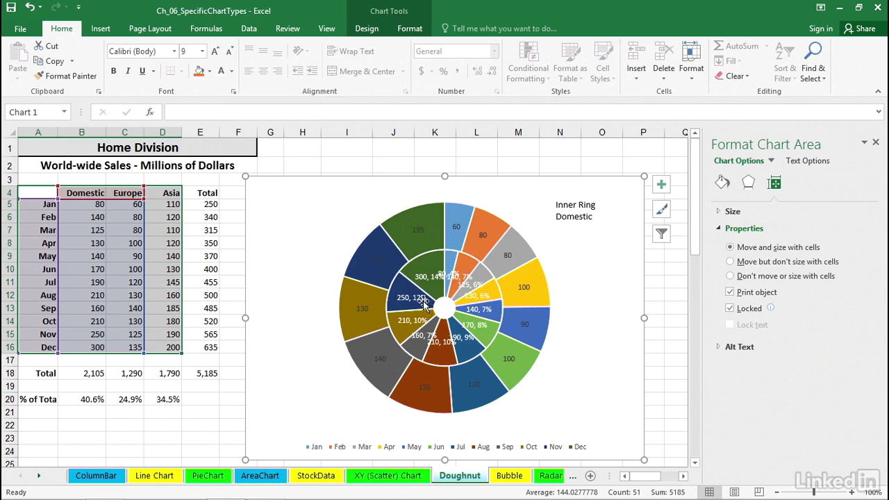
Step: Remove values so inner-ring labels show only percentages, then extend the doughnut's data to the Asia column
{"action": "mouse_move", "coordinate": [432, 266]}
{"action": "left_click", "coordinate": [436, 276]}
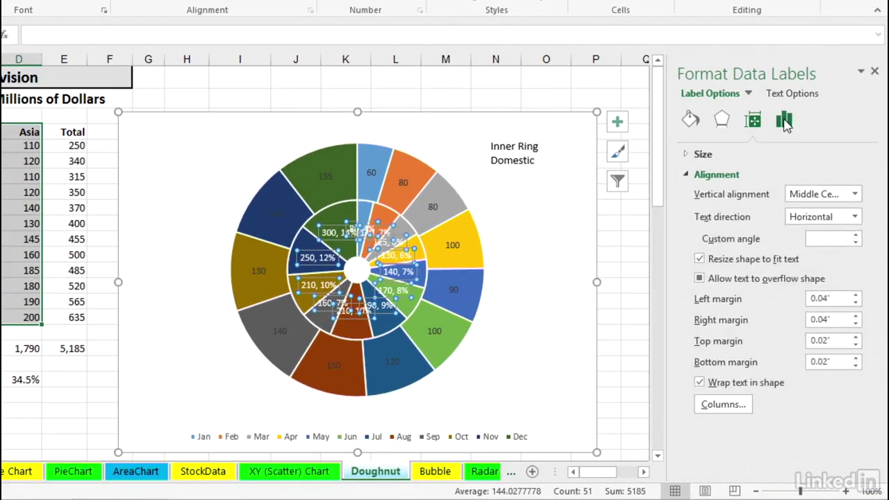
{"action": "left_click", "coordinate": [801, 183]}
{"action": "left_click", "coordinate": [688, 154]}
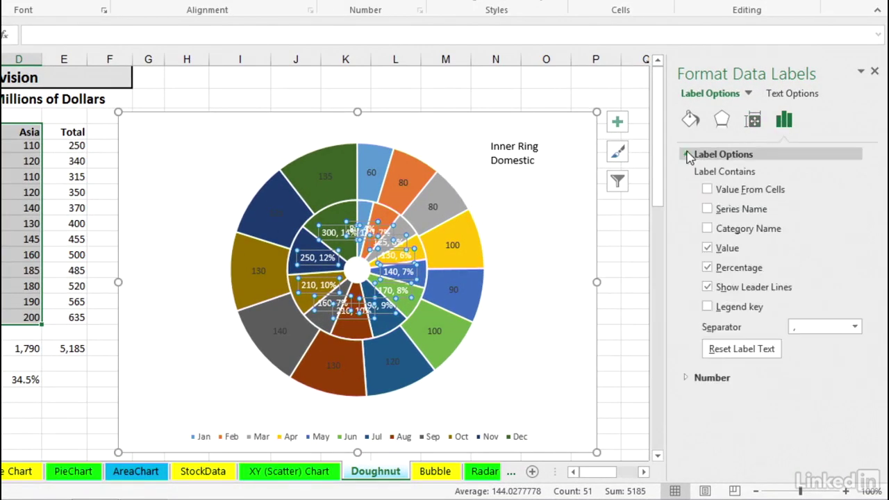
{"action": "left_click", "coordinate": [707, 248]}
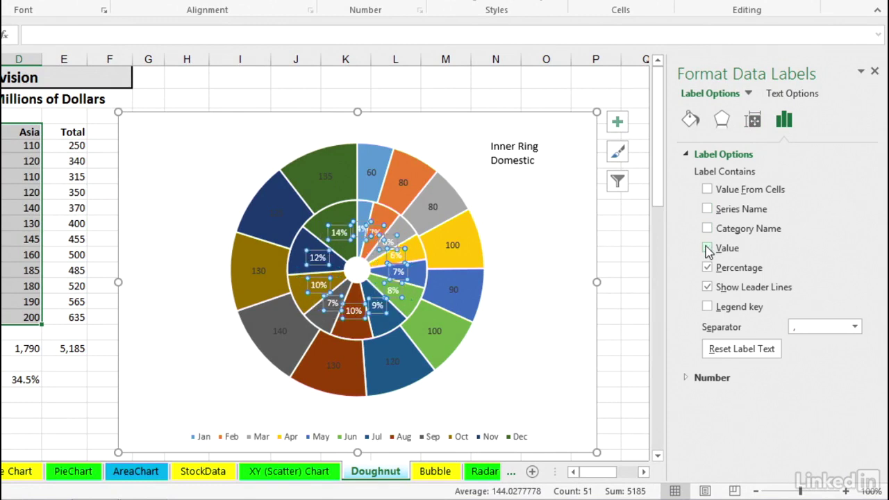
{"action": "left_click", "coordinate": [558, 233]}
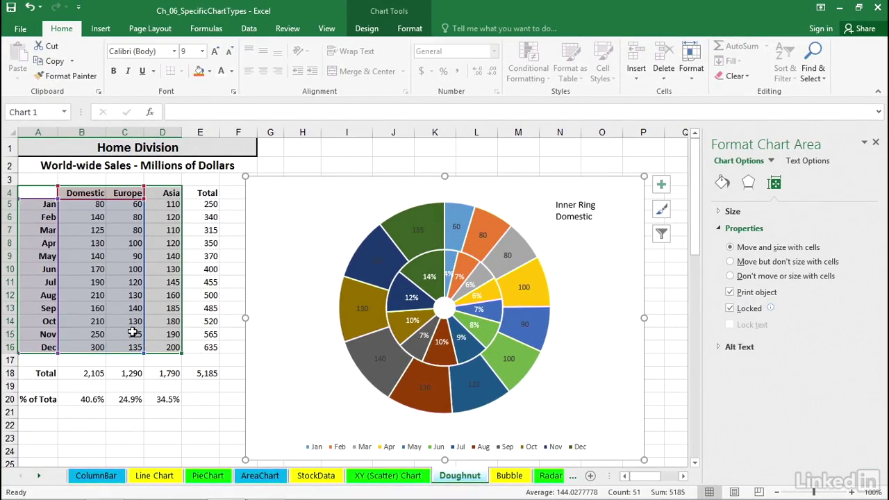
{"action": "left_click_drag", "start_coordinate": [144, 353], "coordinate": [182, 353]}
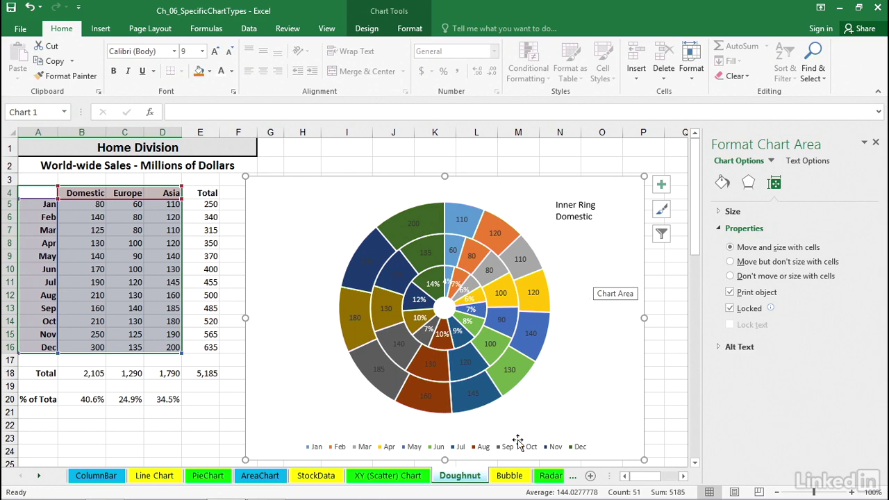
Step: On the Bubble sheet, place the active cell inside the Age/Salary/Rating data and show the Insert commands
{"action": "left_click", "coordinate": [510, 477]}
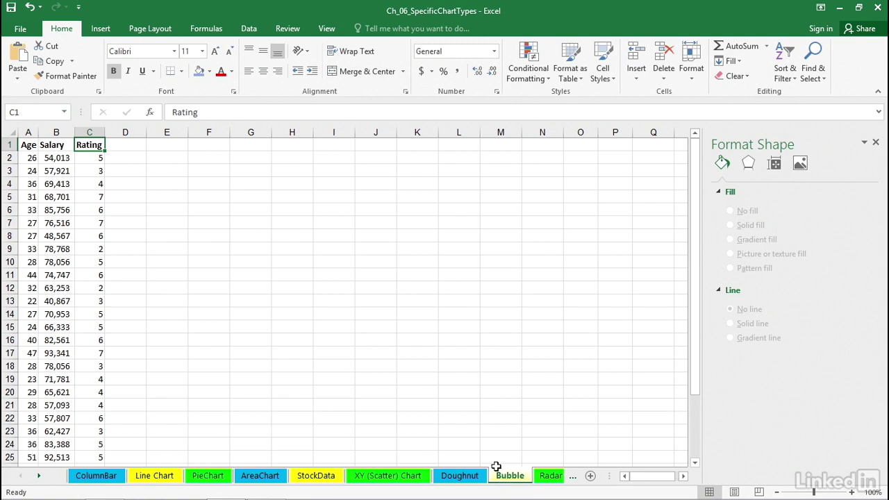
{"action": "left_click", "coordinate": [47, 212]}
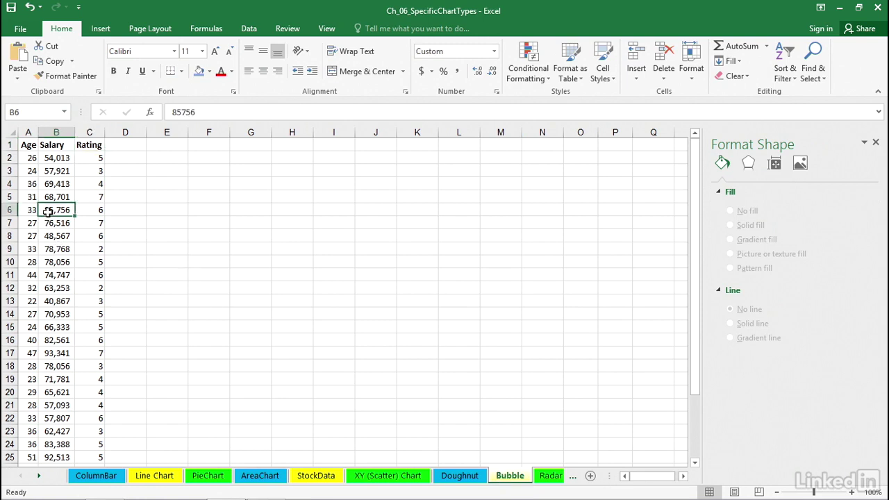
{"action": "left_click", "coordinate": [87, 157]}
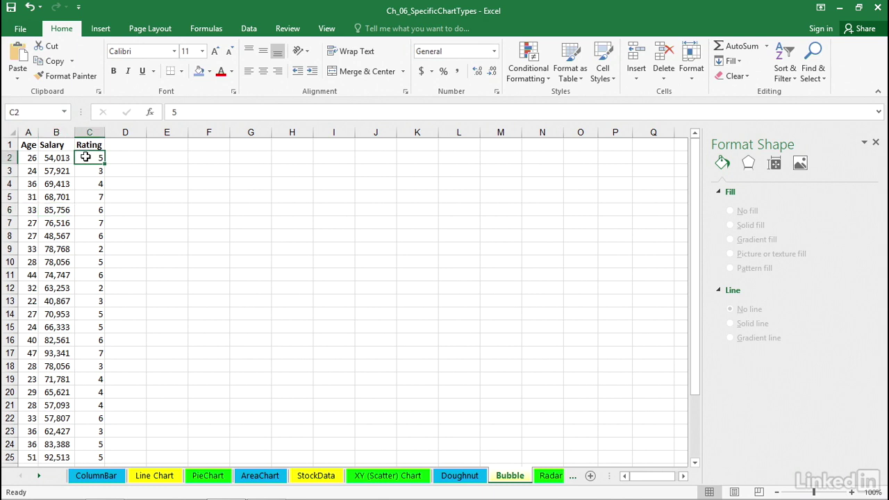
{"action": "left_click", "coordinate": [85, 169]}
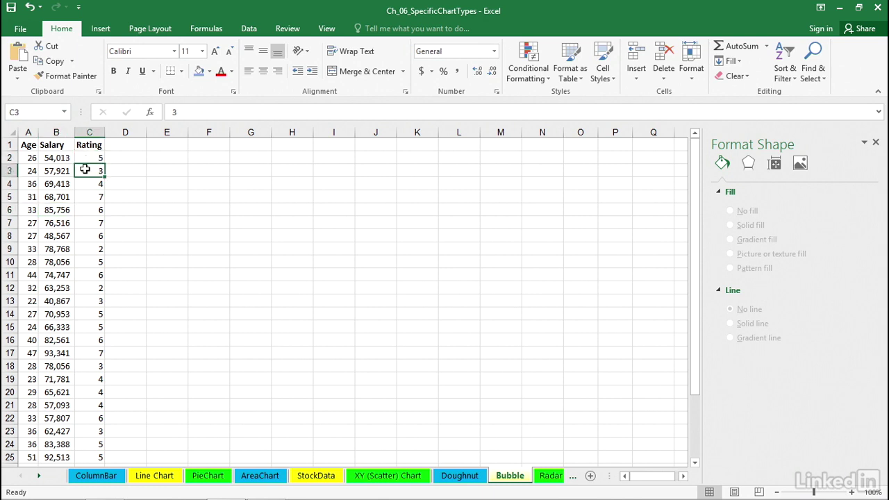
{"action": "left_click", "coordinate": [54, 160]}
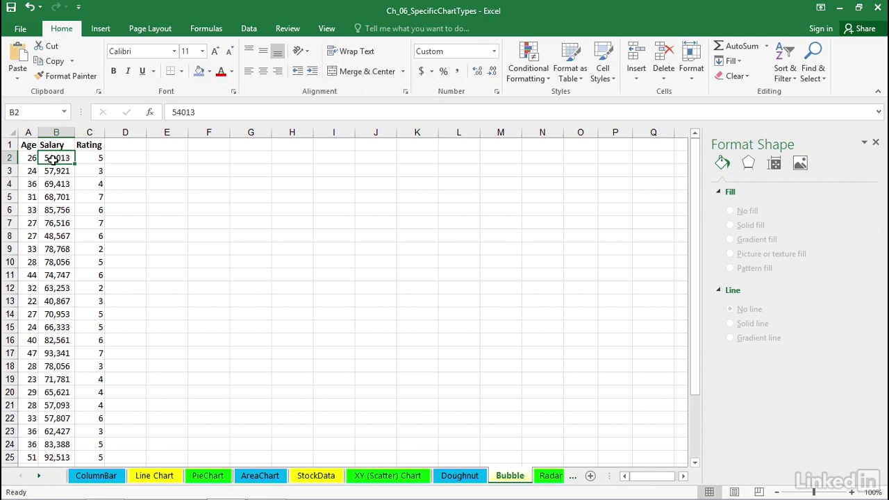
{"action": "left_click", "coordinate": [104, 30]}
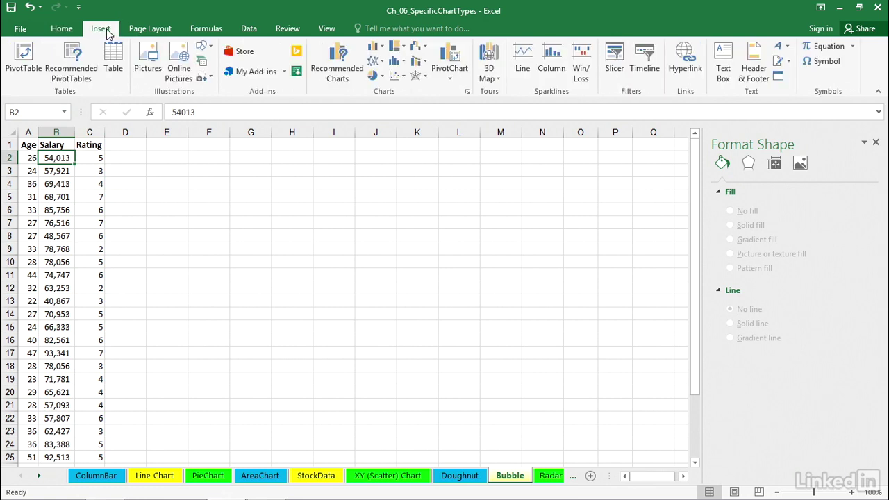
{"action": "left_click", "coordinate": [407, 78]}
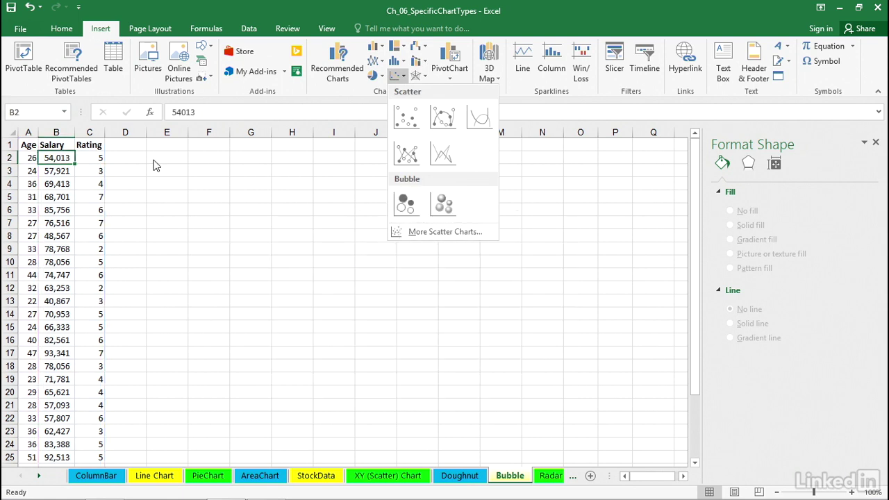
{"action": "left_click", "coordinate": [56, 183]}
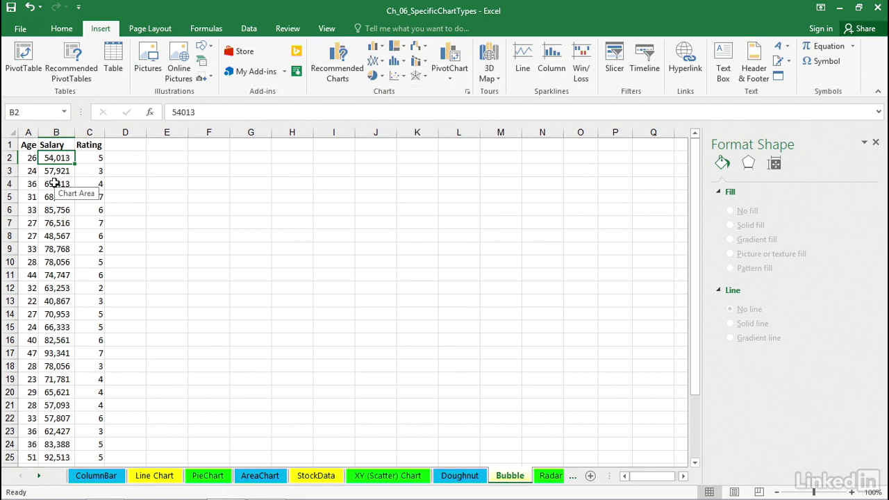
{"action": "left_click", "coordinate": [54, 183]}
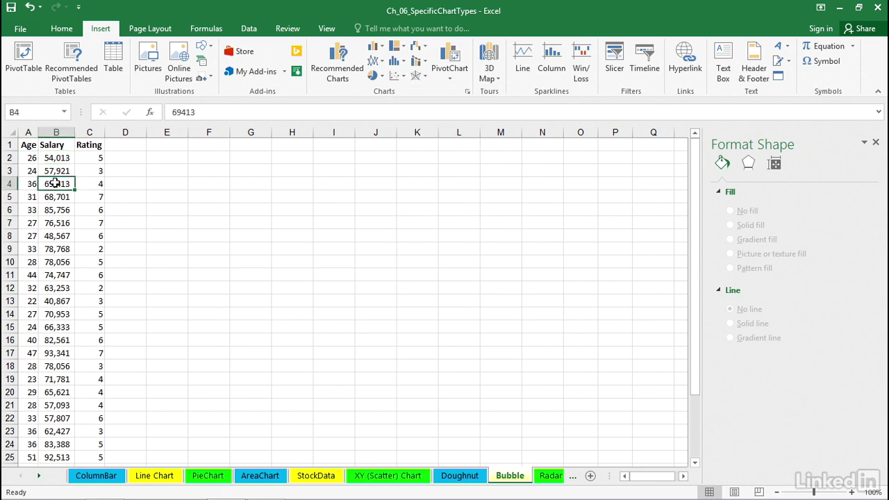
Step: Preview the recommended Bubble chart, then choose 3-D Bubble under All Charts > X Y (Scatter)
{"action": "left_click", "coordinate": [338, 63]}
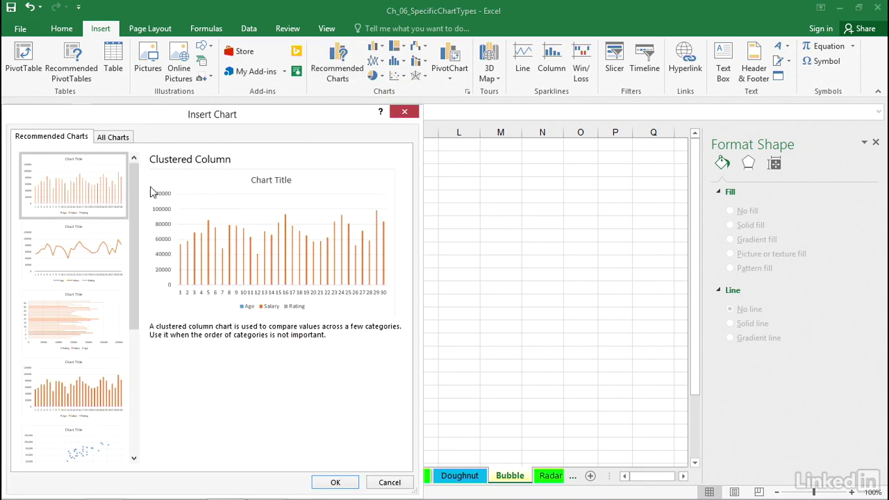
{"action": "scroll", "coordinate": [128, 257], "scroll_direction": "down", "scroll_amount": 5}
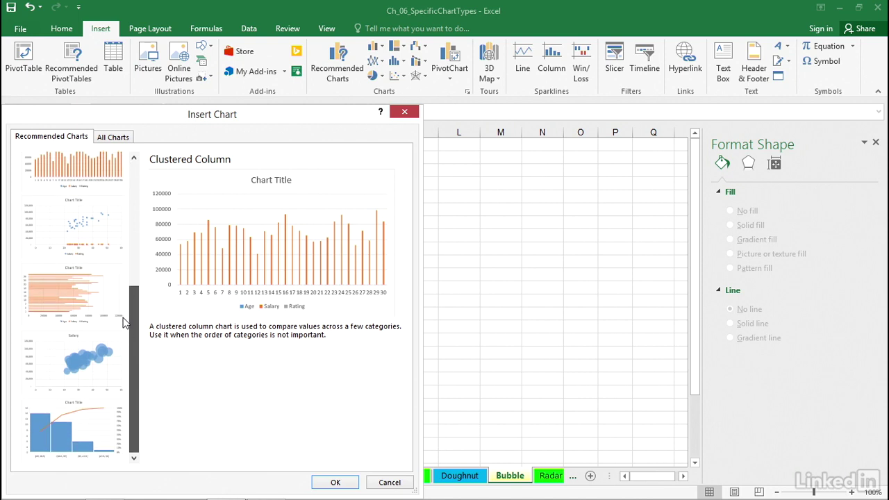
{"action": "left_click", "coordinate": [102, 351]}
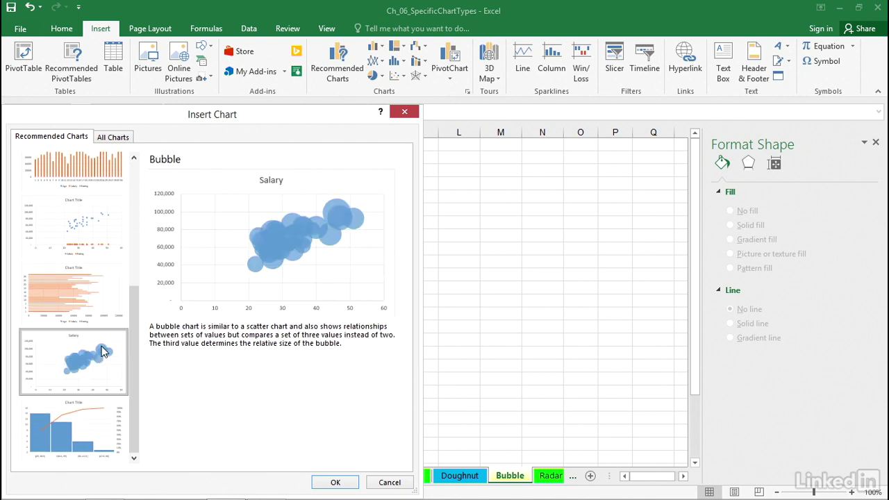
{"action": "left_click", "coordinate": [113, 137]}
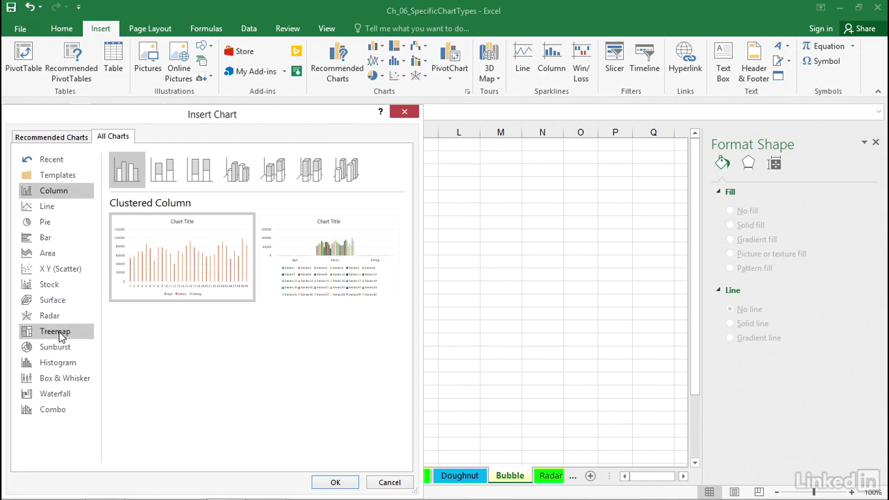
{"action": "left_click", "coordinate": [50, 271]}
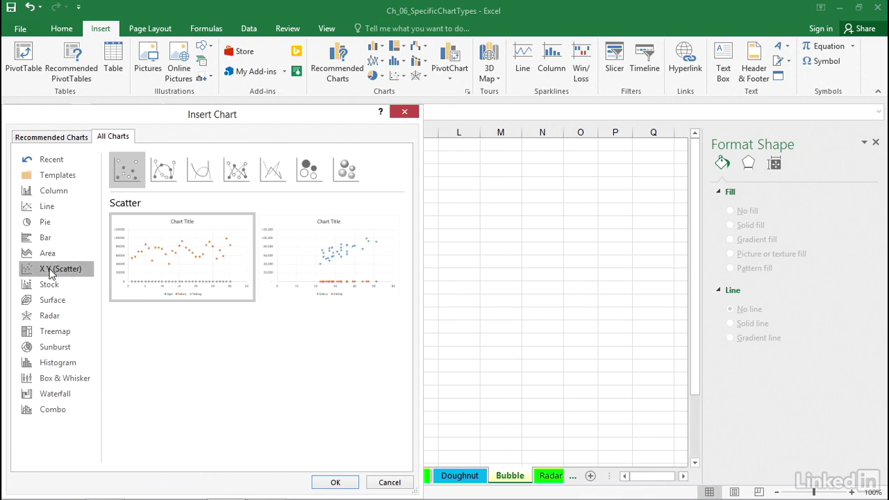
{"action": "mouse_move", "coordinate": [194, 262]}
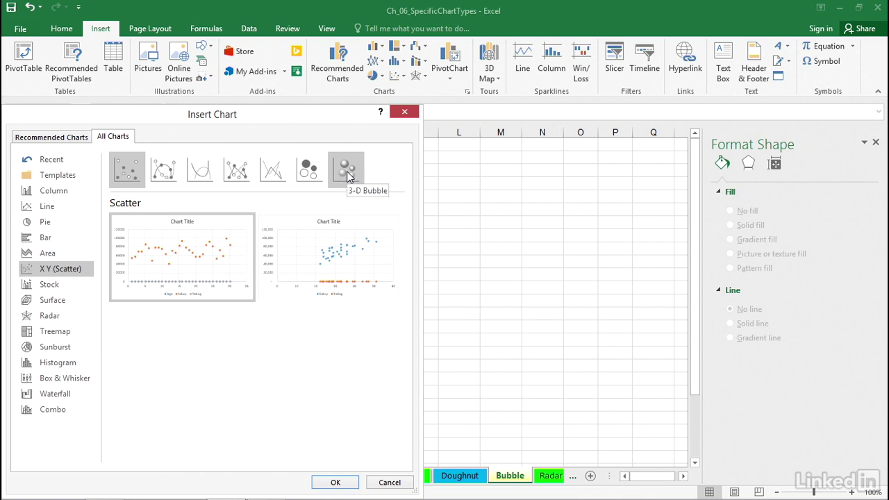
{"action": "left_click", "coordinate": [350, 177]}
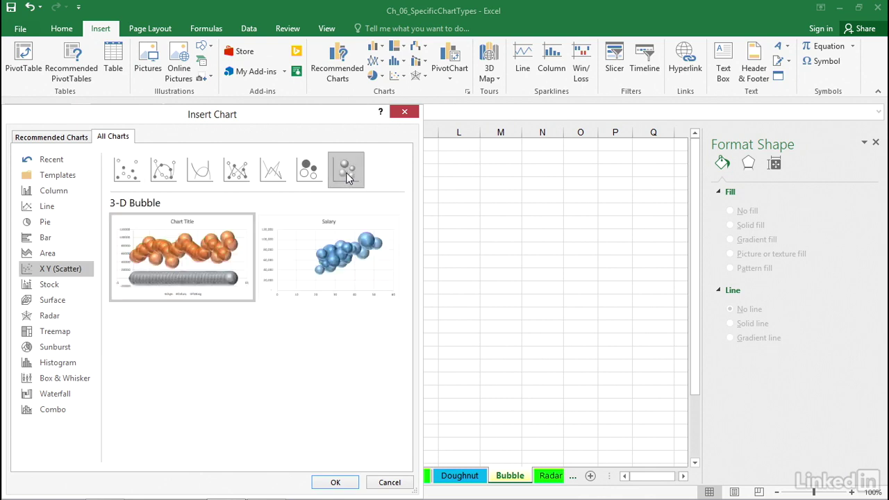
{"action": "mouse_move", "coordinate": [195, 236]}
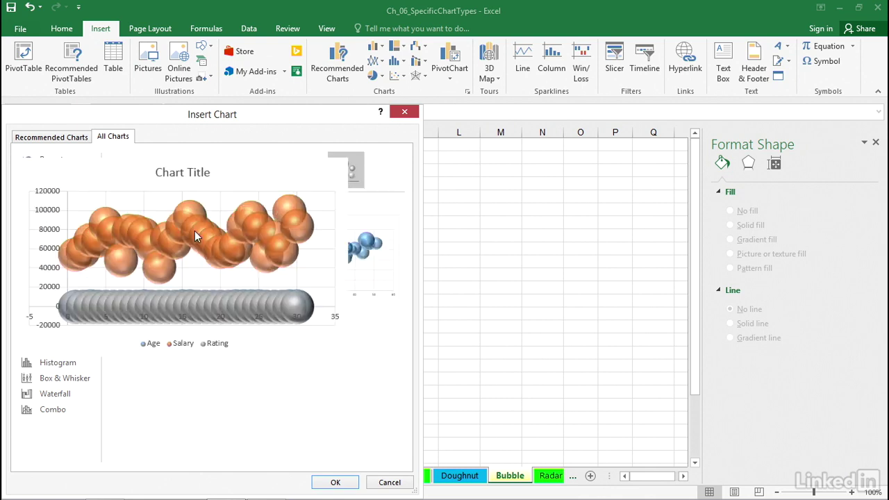
{"action": "mouse_move", "coordinate": [335, 228]}
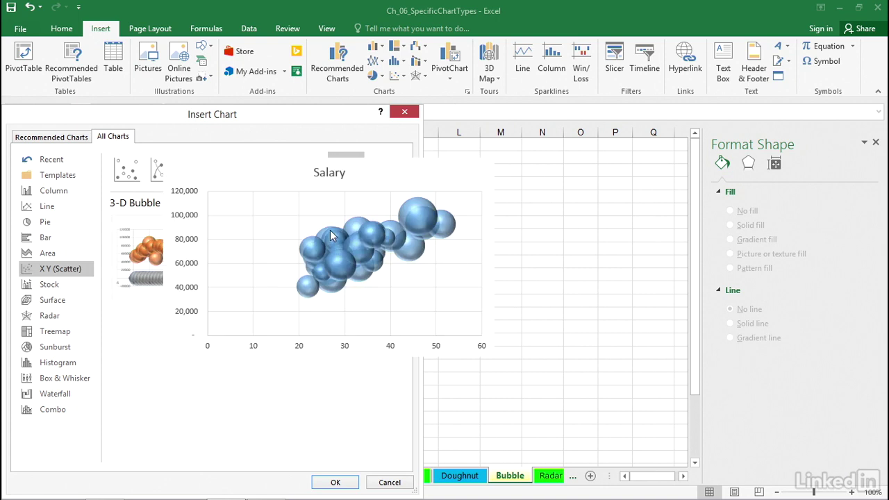
Step: Insert the 3-D Bubble Salary chart, move it beside the data and stretch it across columns D–M
{"action": "double_click", "coordinate": [330, 230]}
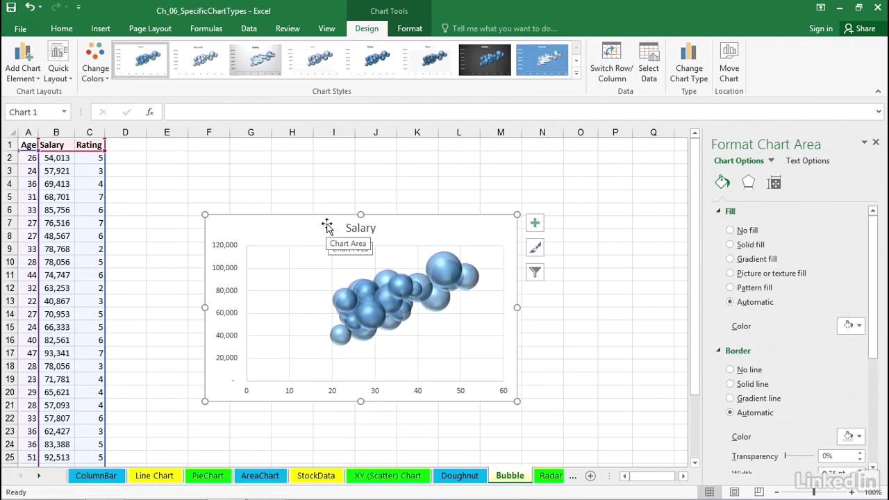
{"action": "left_click_drag", "start_coordinate": [325, 228], "coordinate": [262, 167]}
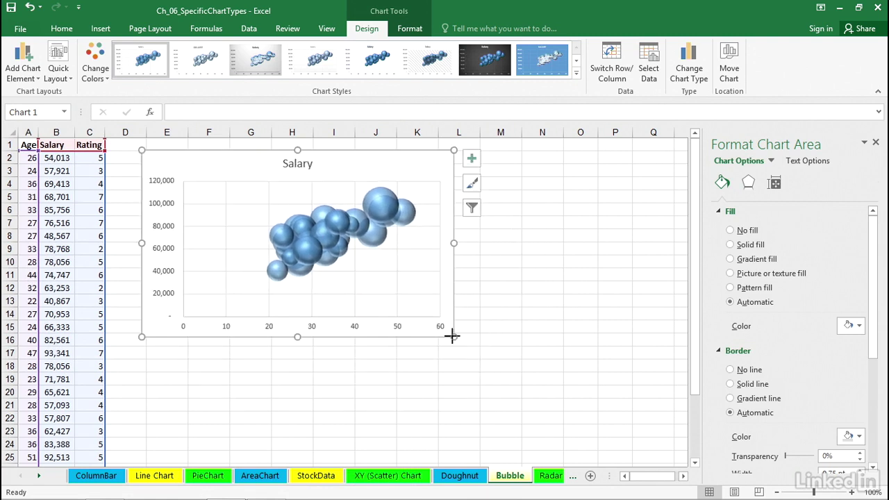
{"action": "left_click_drag", "start_coordinate": [454, 337], "coordinate": [531, 378]}
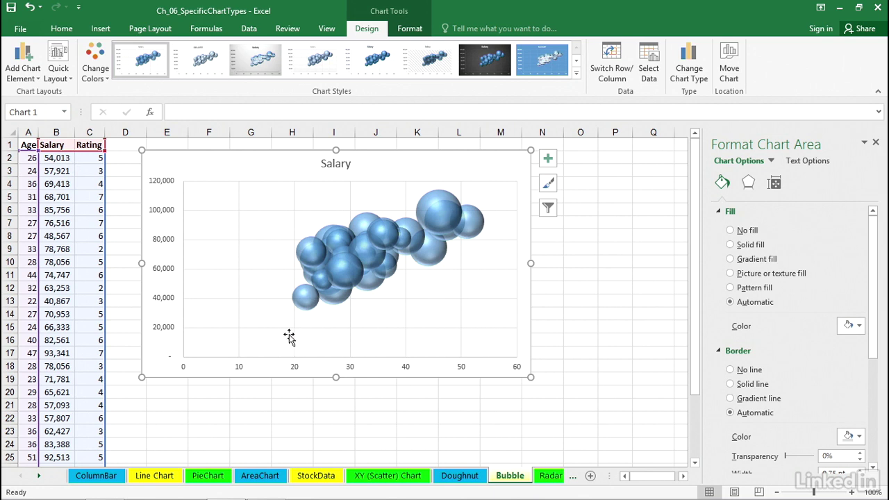
{"action": "left_click", "coordinate": [295, 371]}
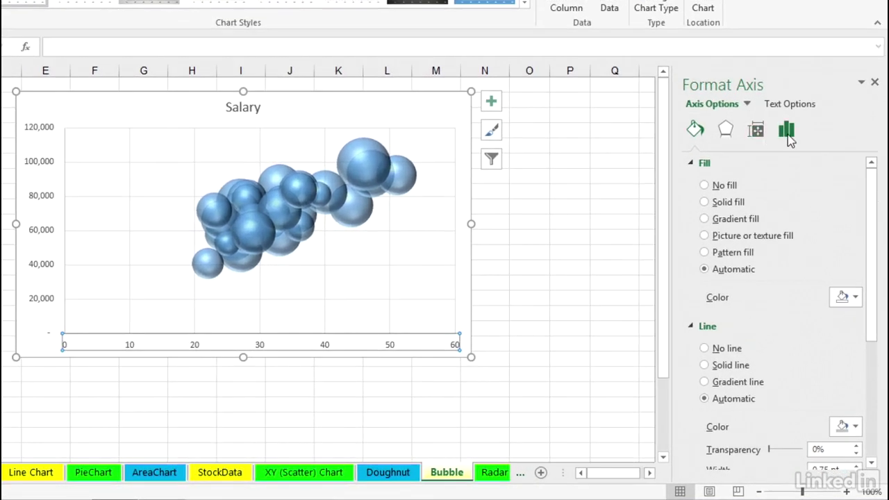
Step: Set the horizontal age axis bounds to minimum 20 and maximum 55
{"action": "left_click", "coordinate": [787, 132]}
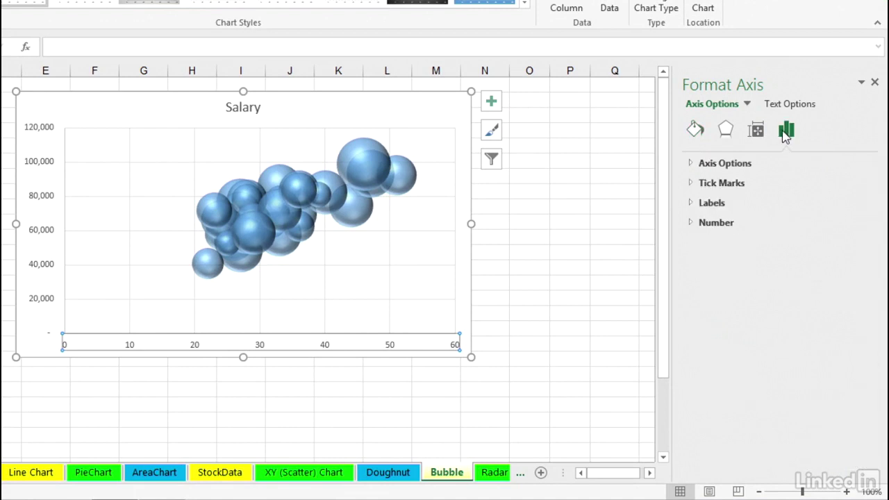
{"action": "left_click", "coordinate": [693, 163]}
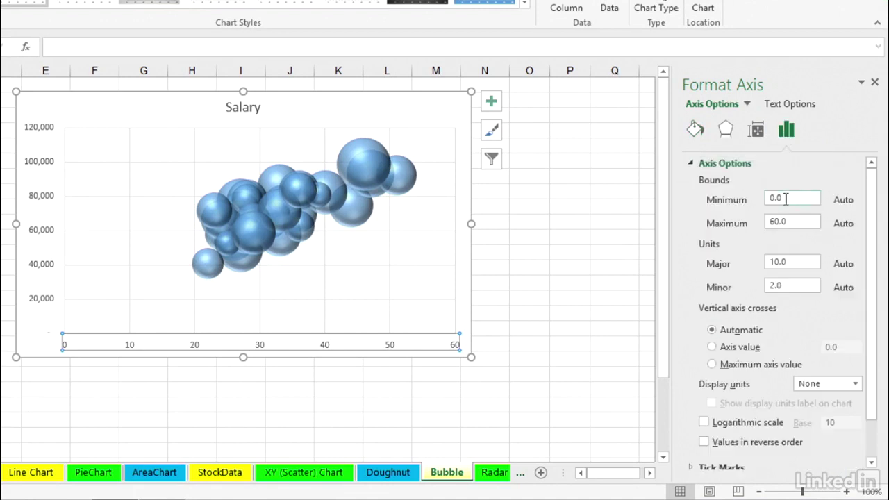
{"action": "left_click_drag", "start_coordinate": [785, 199], "coordinate": [769, 199]}
{"action": "type", "text": "20"}
{"action": "left_click", "coordinate": [789, 221]}
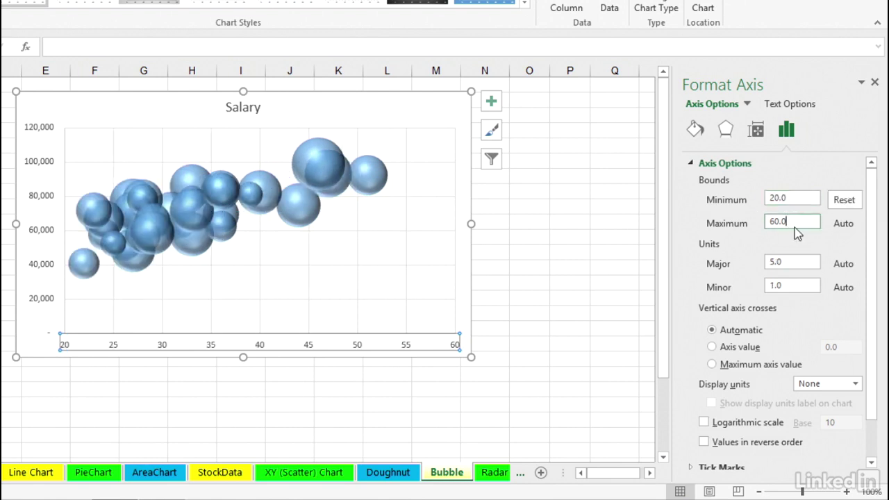
{"action": "left_click_drag", "start_coordinate": [790, 221], "coordinate": [765, 221]}
{"action": "type", "text": "55"}
{"action": "left_click", "coordinate": [792, 198]}
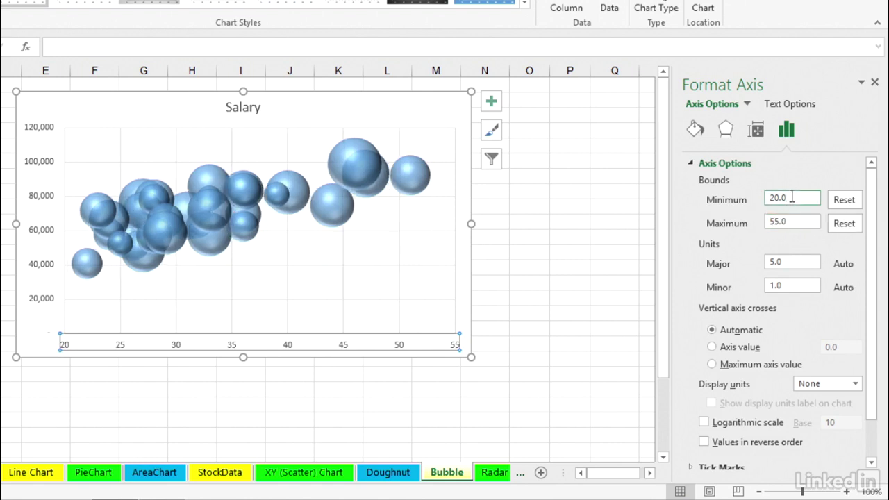
Step: Set the vertical Salary axis minimum to 35,000
{"action": "left_click", "coordinate": [43, 166]}
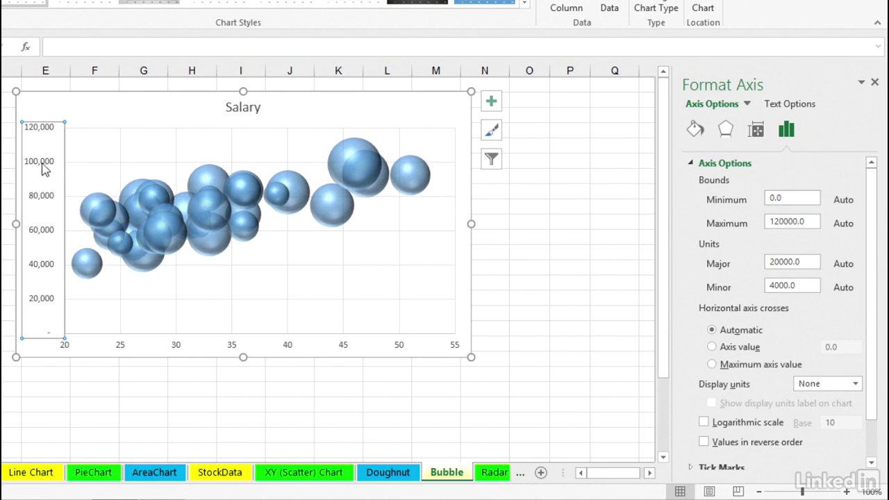
{"action": "left_click_drag", "start_coordinate": [793, 201], "coordinate": [766, 204]}
{"action": "type", "text": "35000"}
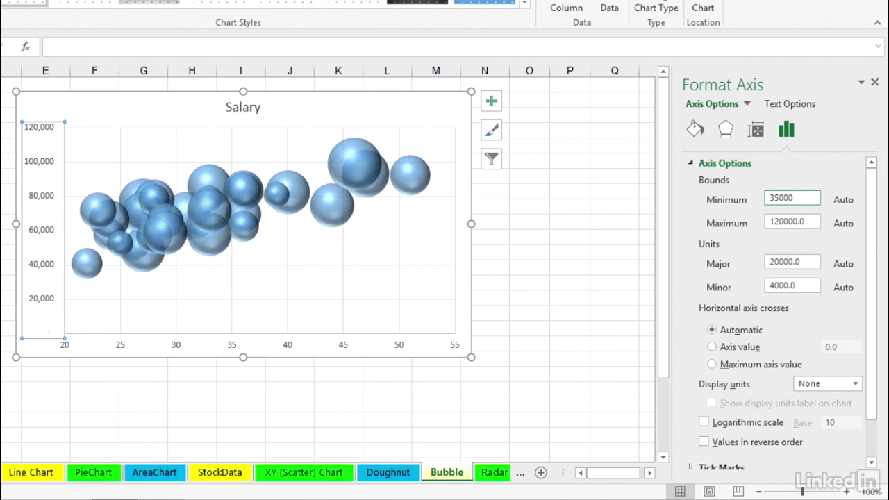
{"action": "key", "text": "Return"}
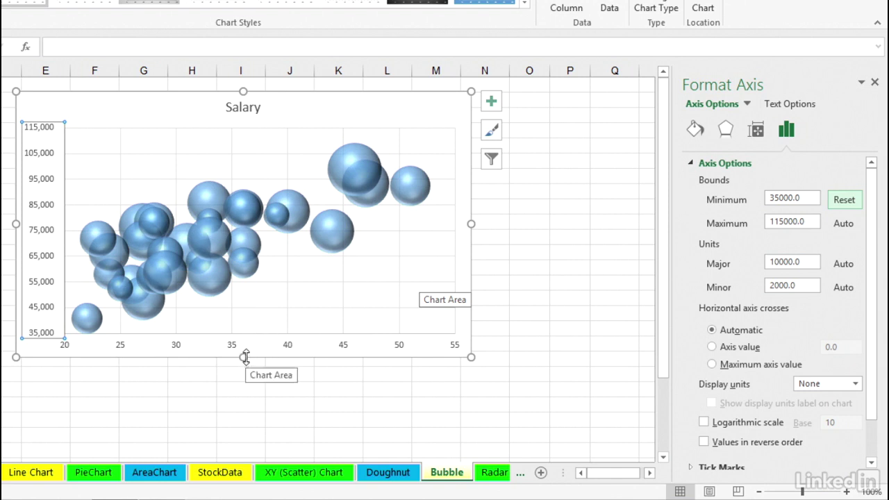
Step: Check the bubbles' data values, then select the plot area to bring up Format Plot Area
{"action": "mouse_move", "coordinate": [333, 245]}
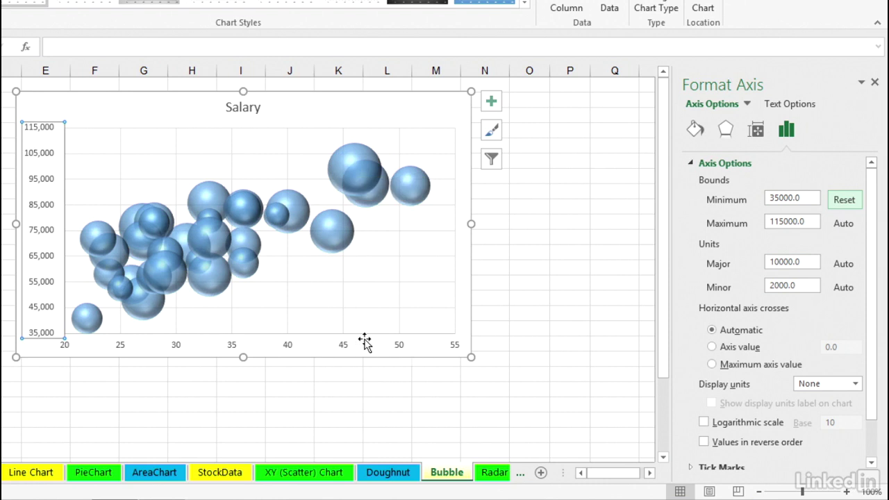
{"action": "mouse_move", "coordinate": [349, 163]}
{"action": "left_click", "coordinate": [373, 268]}
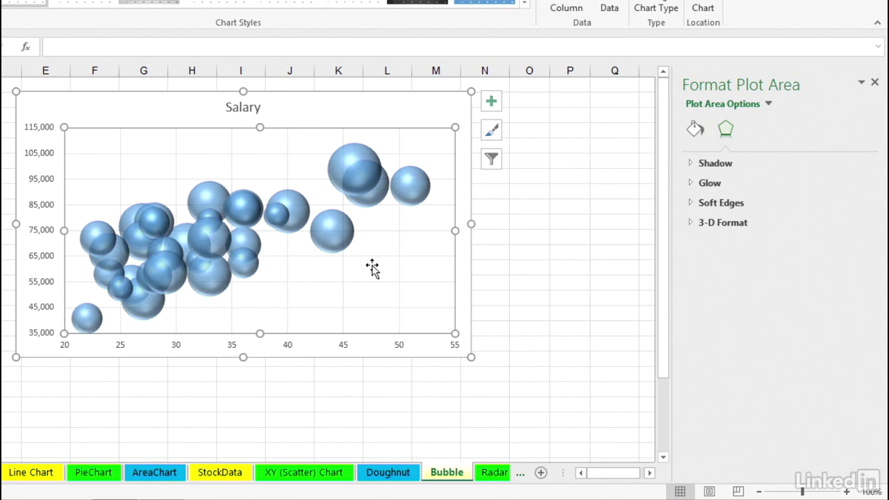
Step: Select the Salary bubble series and view its Series Options for bubble sizing, then reselect the plot area
{"action": "left_click", "coordinate": [342, 108]}
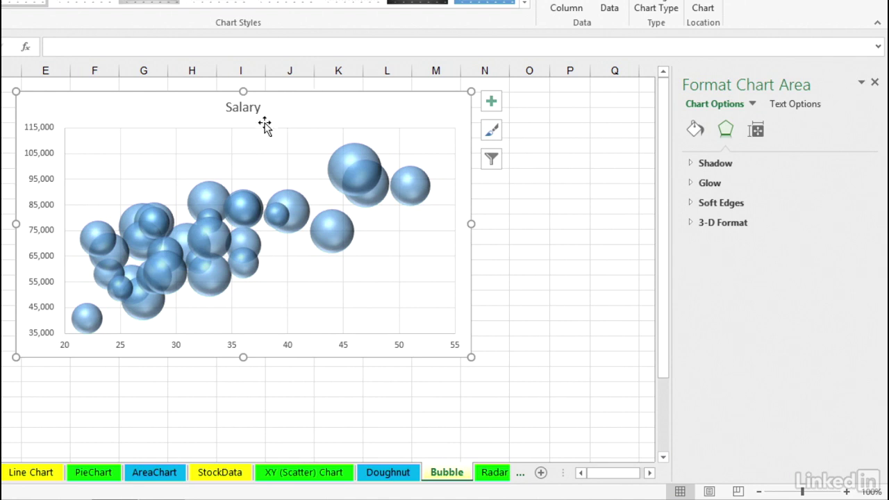
{"action": "left_click", "coordinate": [337, 170]}
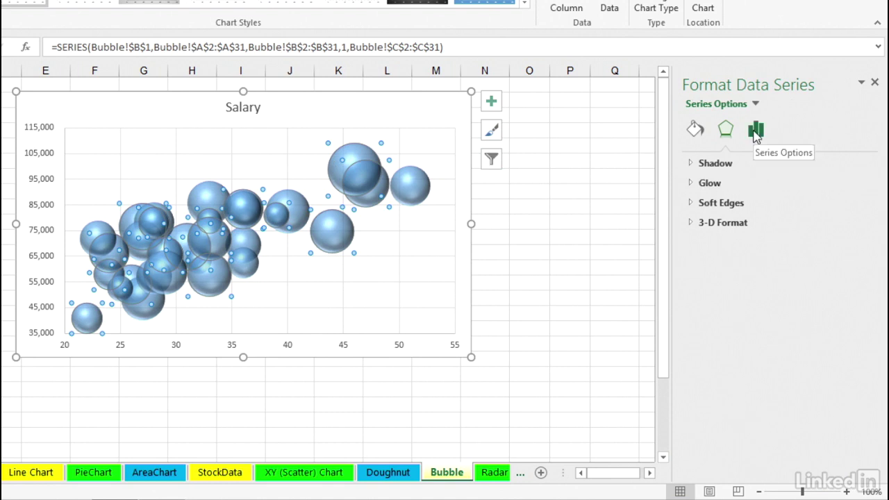
{"action": "left_click", "coordinate": [756, 132]}
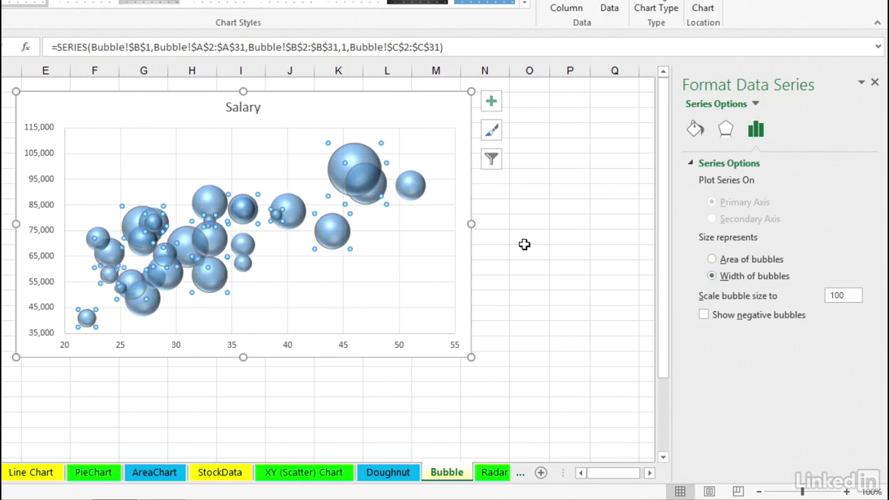
{"action": "left_click", "coordinate": [426, 223]}
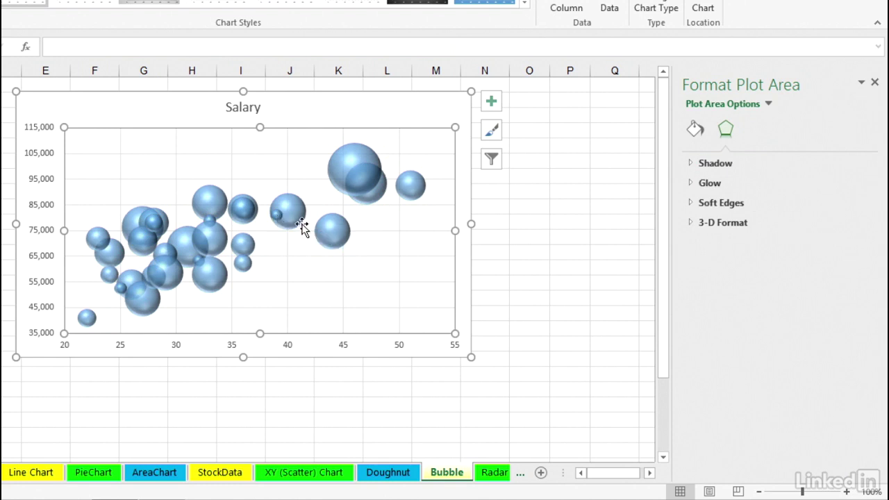
{"action": "mouse_move", "coordinate": [298, 221]}
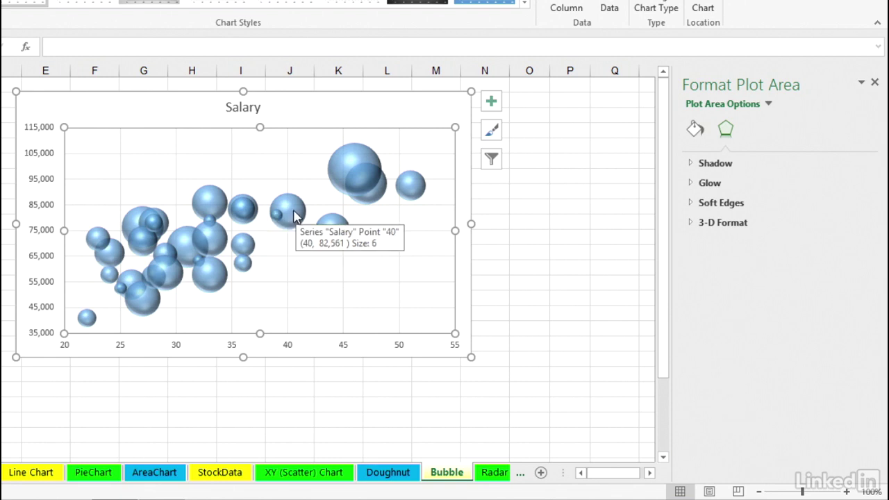
Step: For the Salary series, set Size represents to Width of bubbles and Scale bubble size to 75
{"action": "left_click", "coordinate": [295, 218]}
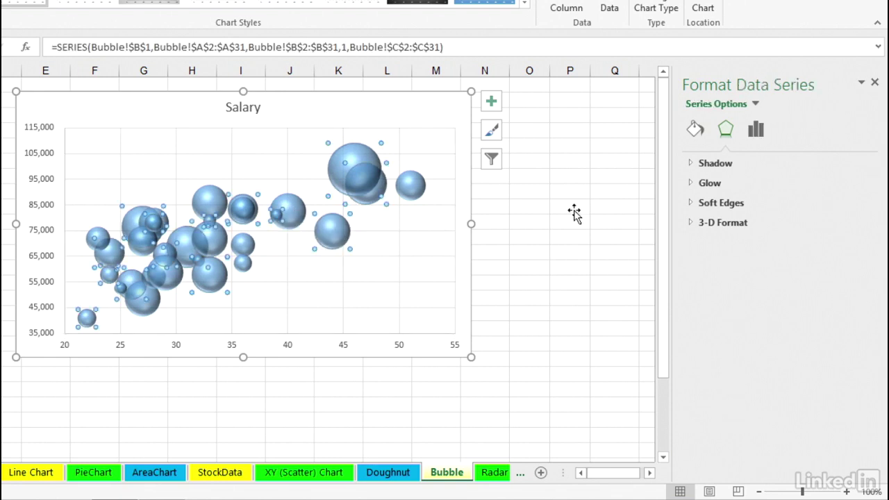
{"action": "left_click", "coordinate": [756, 131]}
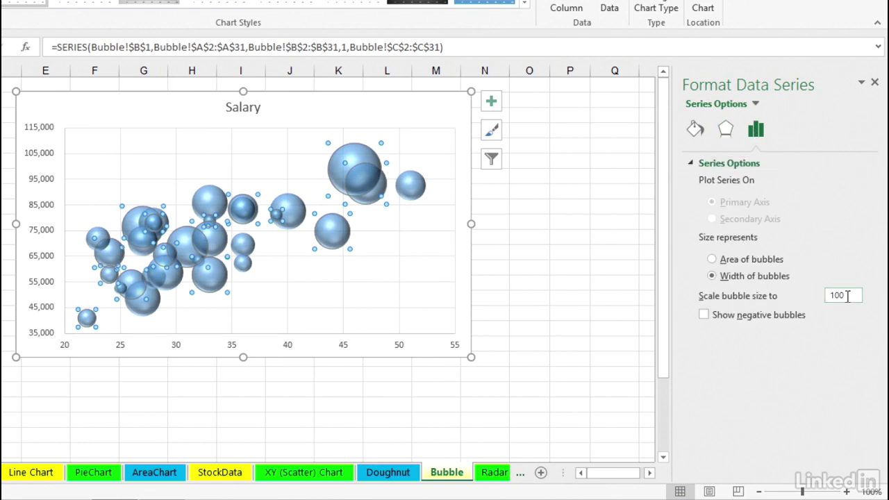
{"action": "left_click", "coordinate": [713, 260]}
{"action": "left_click", "coordinate": [713, 276]}
{"action": "left_click_drag", "start_coordinate": [847, 295], "coordinate": [828, 296]}
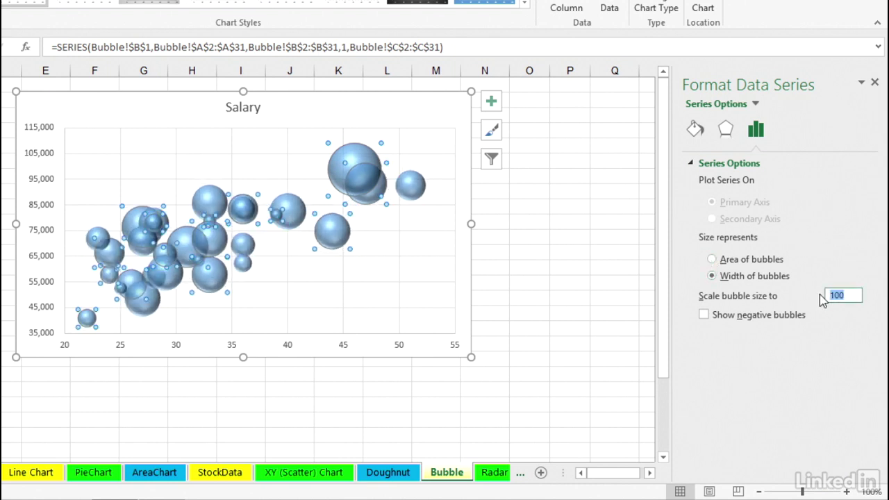
{"action": "key", "text": "BackSpace"}
{"action": "type", "text": "75"}
{"action": "key", "text": "Return"}
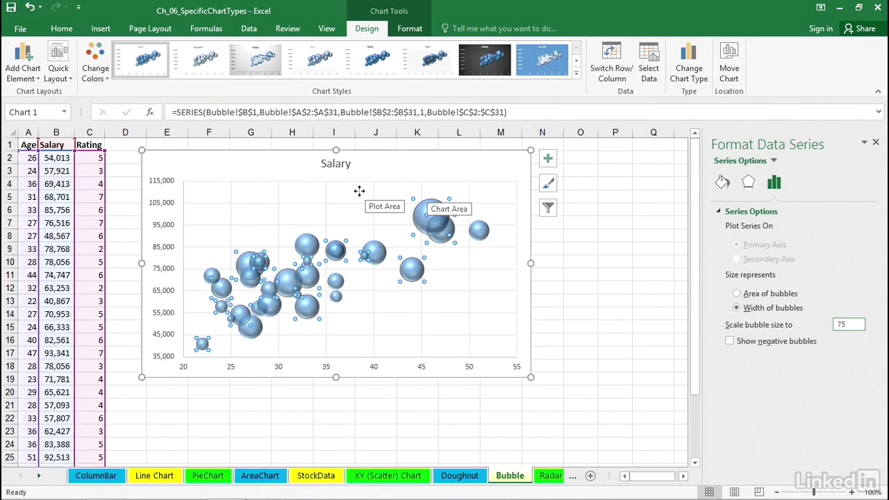
{"action": "left_click", "coordinate": [359, 190]}
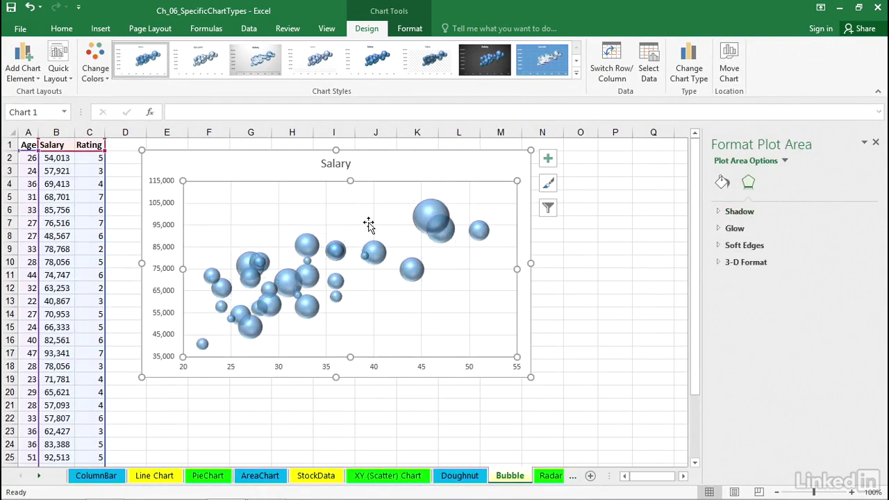
{"action": "left_click", "coordinate": [282, 165]}
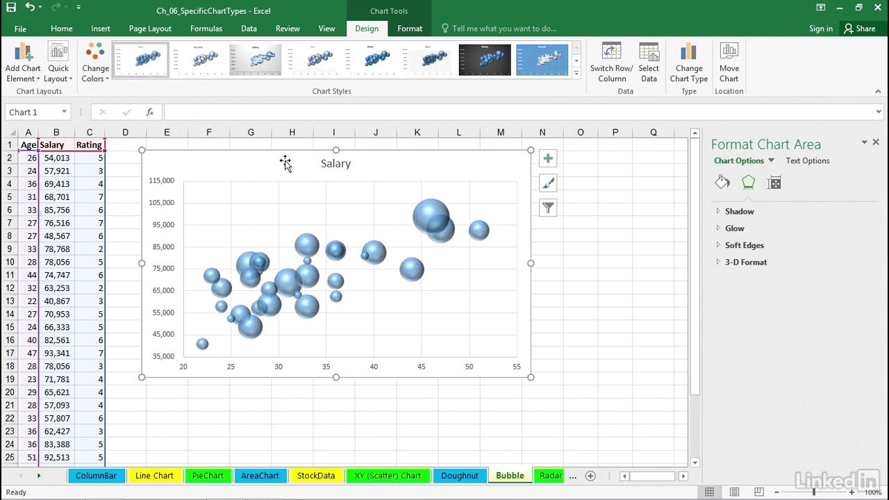
Step: On the Radar sheet, insert a default chart of weekday Orders and Shipments with Alt+F1 beside the table
{"action": "left_click", "coordinate": [544, 480]}
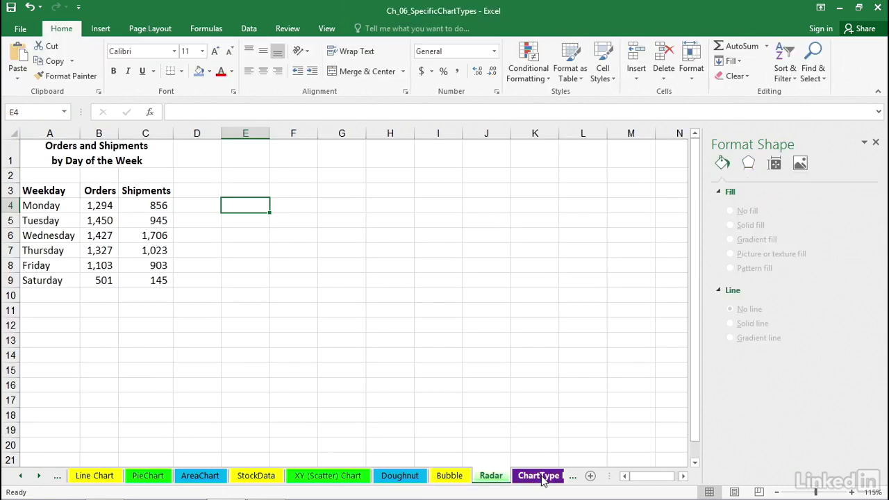
{"action": "left_click", "coordinate": [100, 206]}
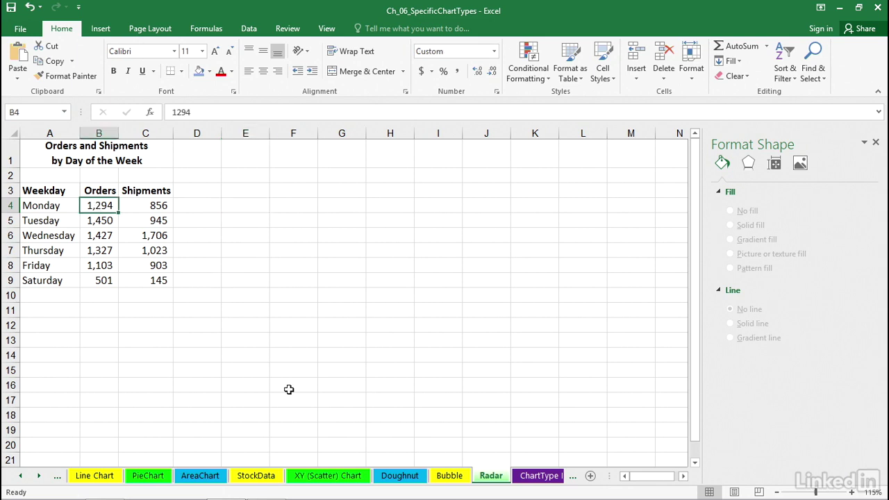
{"action": "key", "text": "alt+F1"}
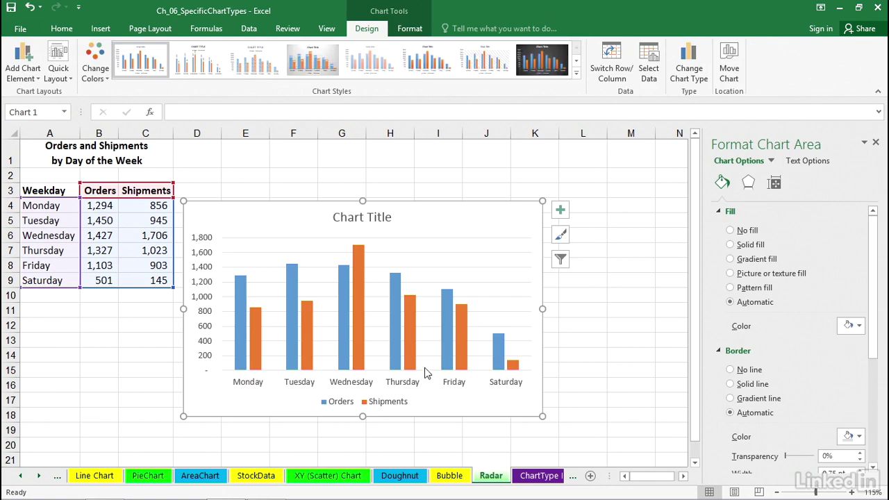
{"action": "left_click_drag", "start_coordinate": [486, 232], "coordinate": [501, 185]}
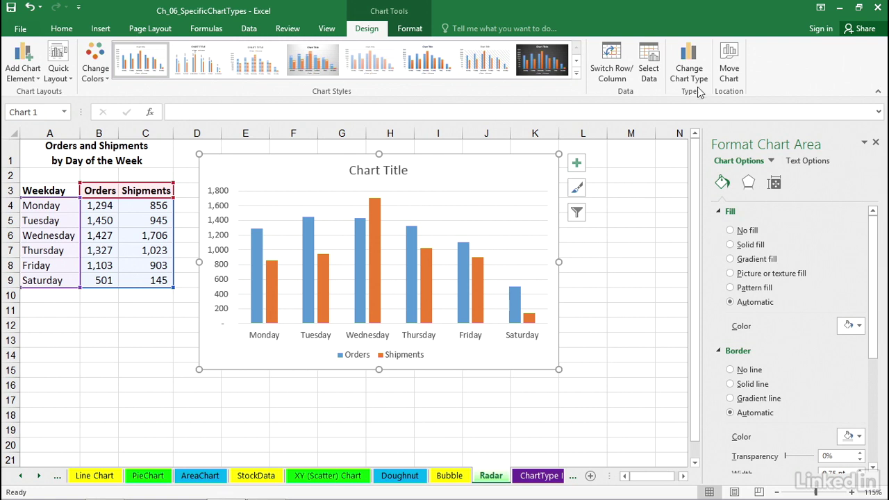
Step: Compare the radar variants and apply Radar with Markers to the weekday Orders/Shipments chart
{"action": "left_click", "coordinate": [689, 66]}
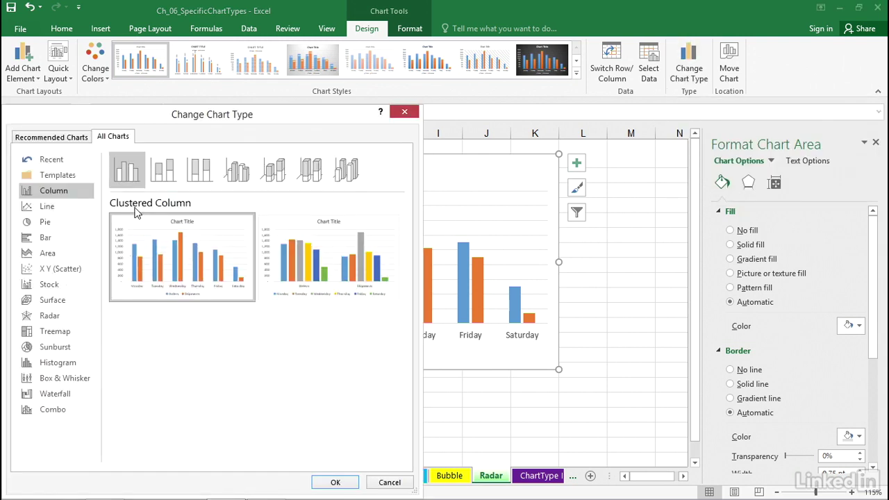
{"action": "left_click", "coordinate": [50, 315]}
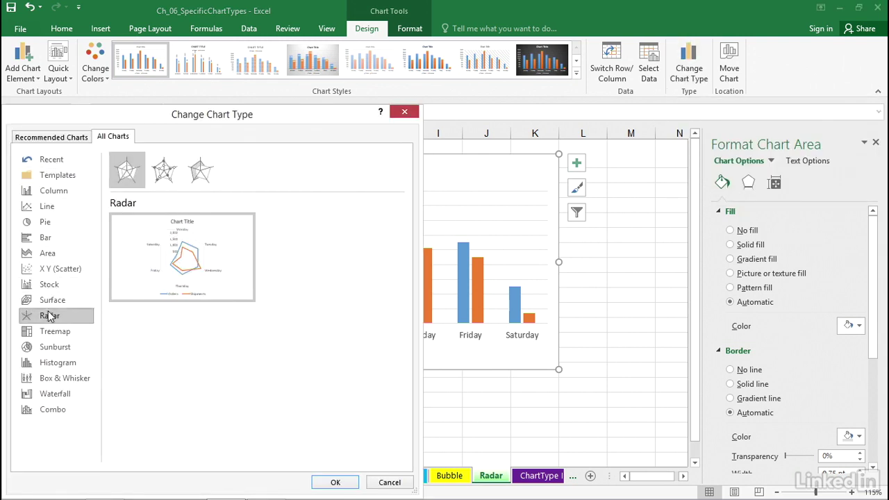
{"action": "left_click", "coordinate": [200, 175]}
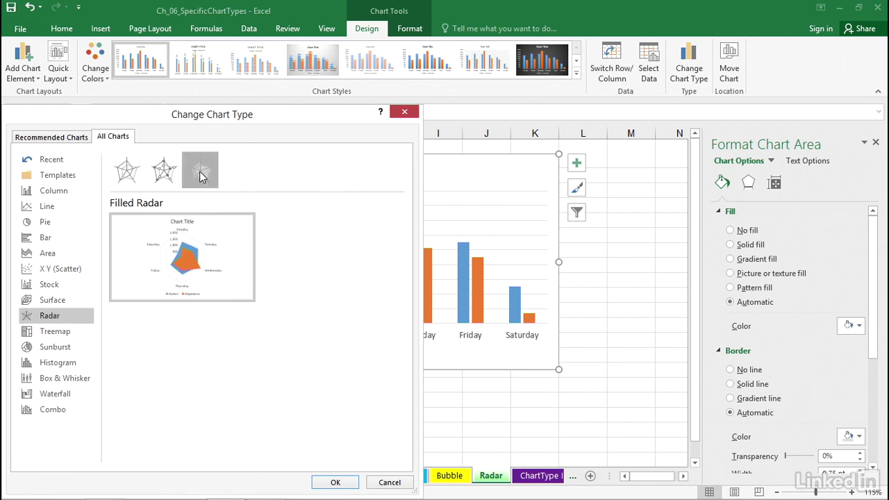
{"action": "left_click", "coordinate": [161, 171]}
{"action": "left_click", "coordinate": [126, 171]}
{"action": "left_click", "coordinate": [163, 172]}
{"action": "double_click", "coordinate": [163, 171]}
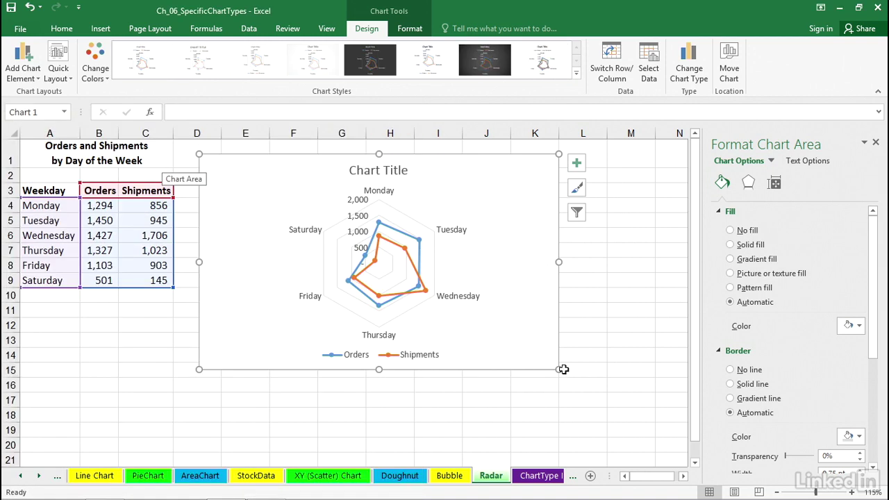
Step: Drag the radar chart's corner toward the lower right to enlarge it, then select weekday cells A4:A14
{"action": "left_click_drag", "start_coordinate": [559, 369], "coordinate": [628, 408]}
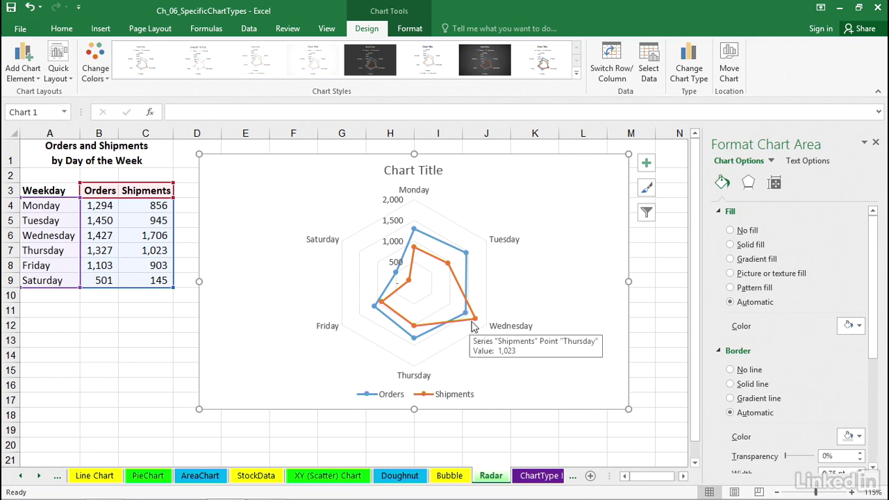
{"action": "mouse_move", "coordinate": [475, 320]}
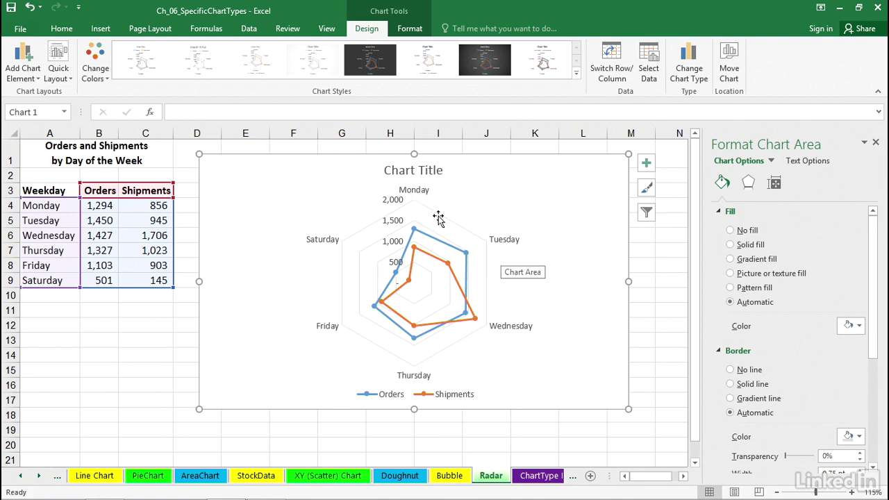
{"action": "left_click_drag", "start_coordinate": [48, 201], "coordinate": [26, 373]}
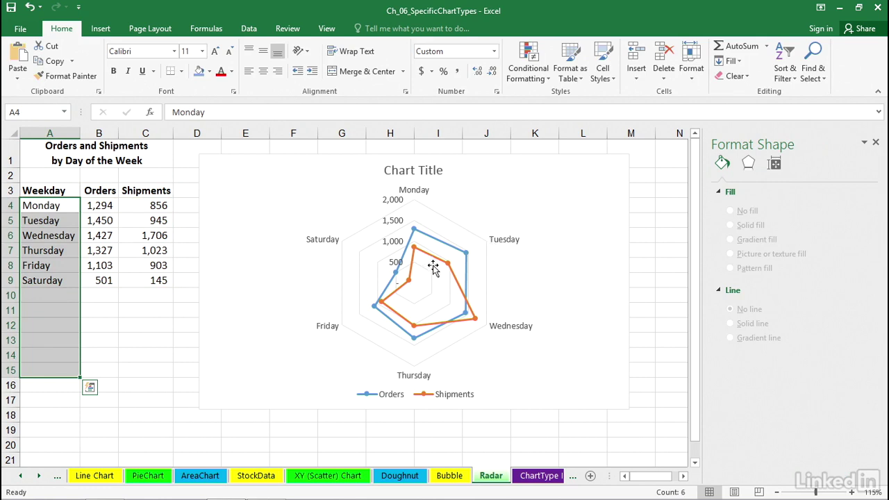
Step: Select the radar chart, then move through the Bubble sheet to the Doughnut sheet's monthly sales doughnut
{"action": "left_click", "coordinate": [575, 204]}
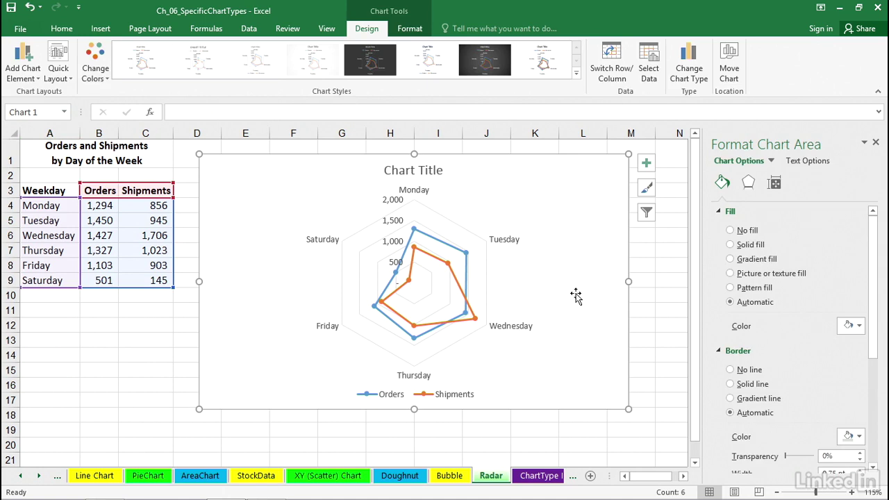
{"action": "left_click", "coordinate": [448, 477]}
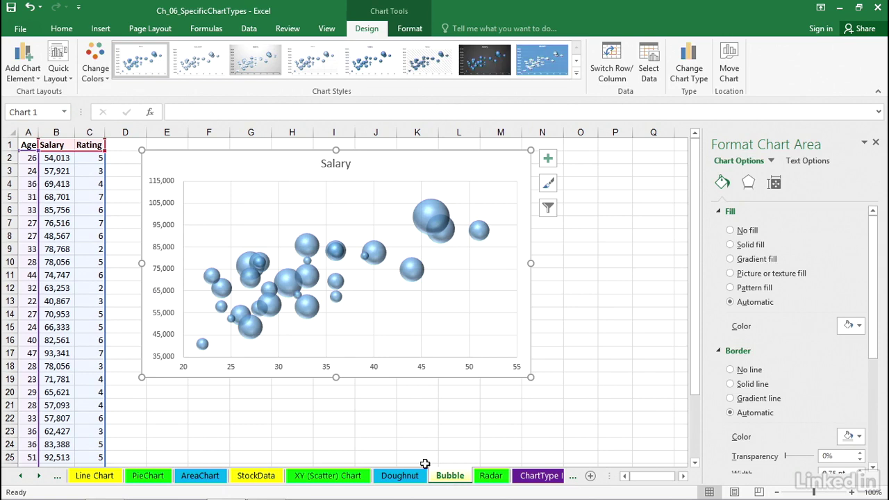
{"action": "left_click", "coordinate": [408, 480]}
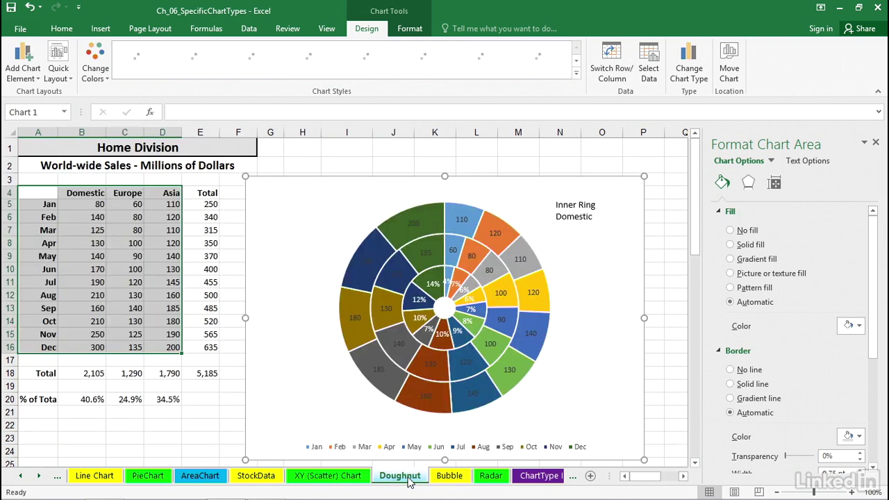